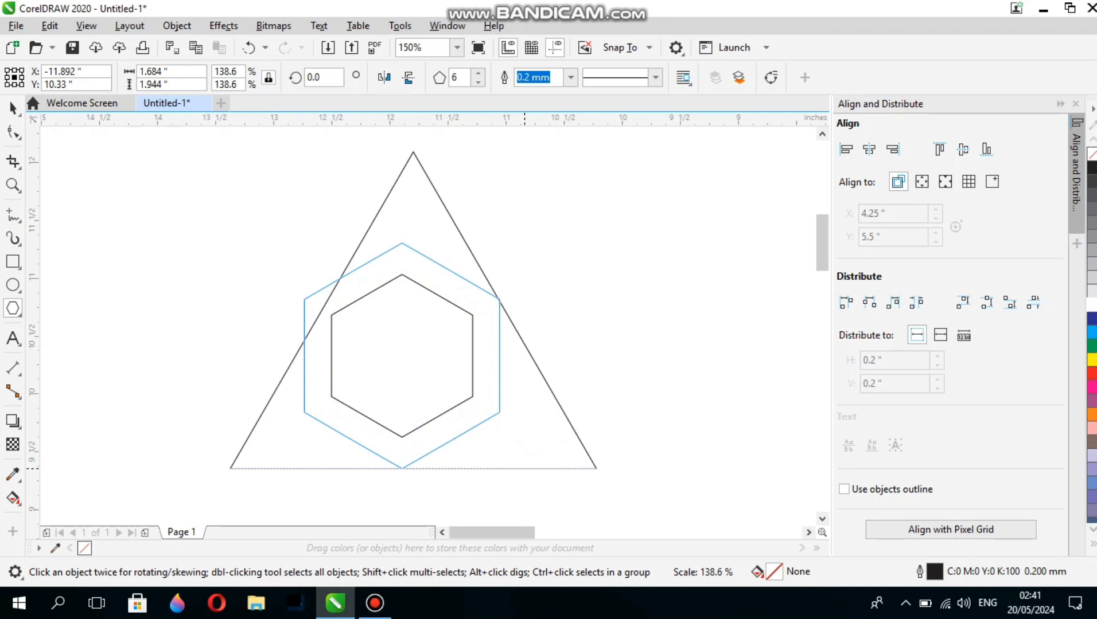
# Enlarge a copy of the hexagon to 138.6% about its center and delete the smaller original hexagon inside it.
pyautogui.moveTo(524, 468)
pyautogui.mouseDown()
pyautogui.moveTo(496, 442)
pyautogui.moveTo(523, 468)
pyautogui.mouseUp()
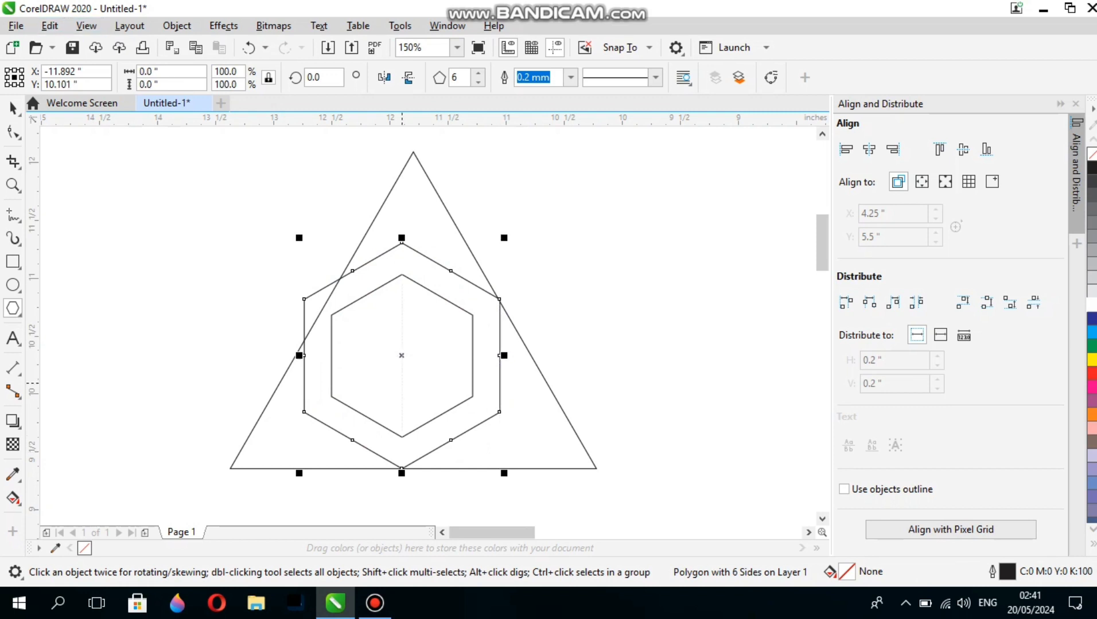
pyautogui.press('Delete')
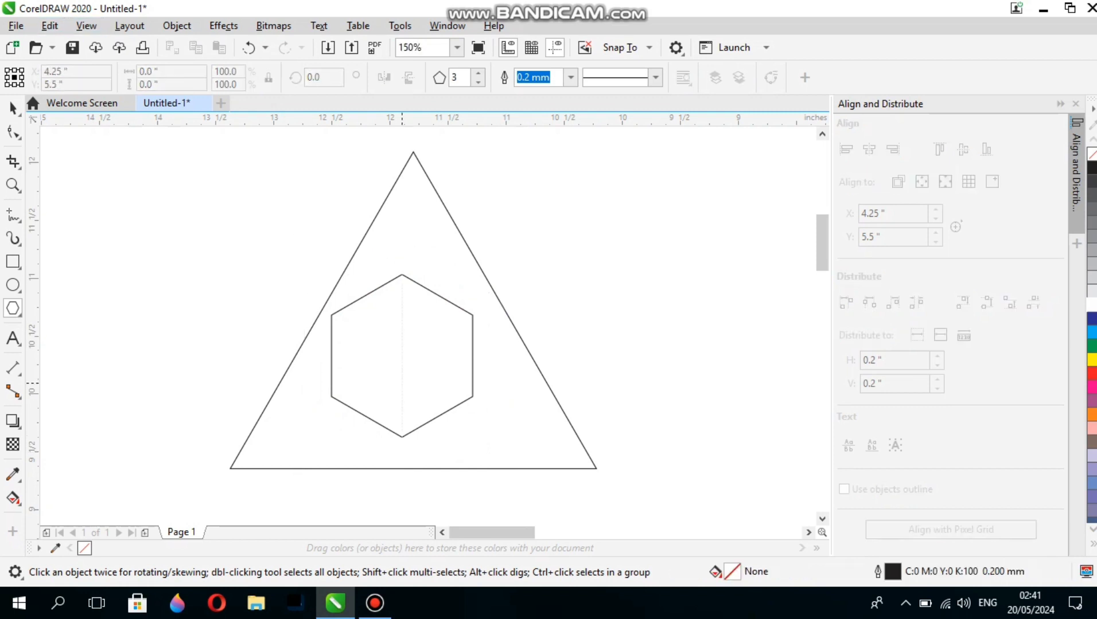
pyautogui.hotkey('ctrl', 'z')
pyautogui.click(13, 108)
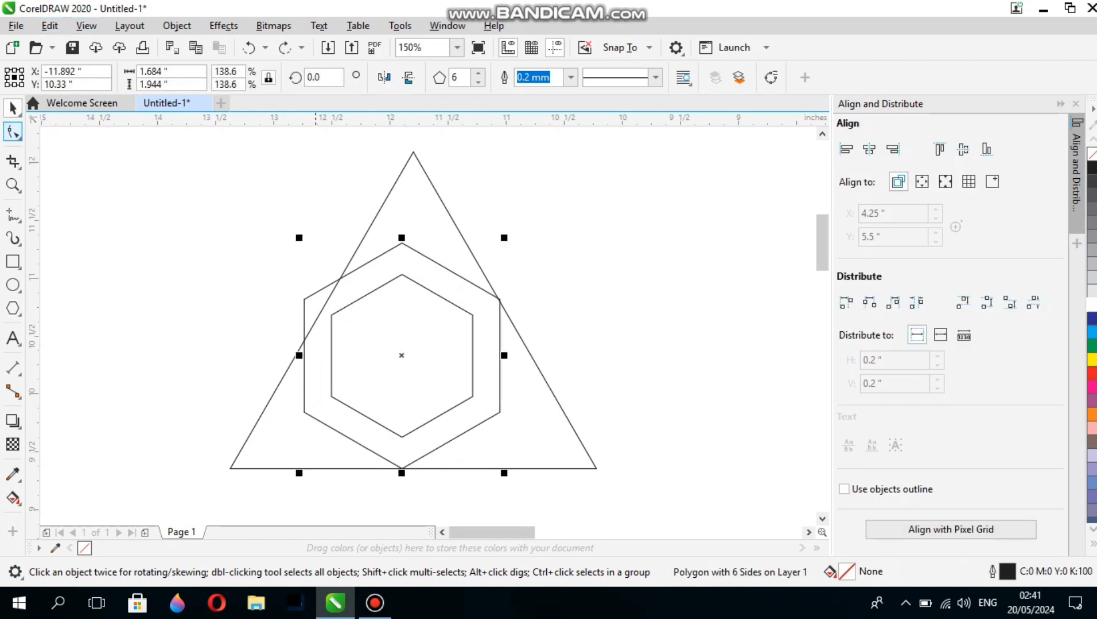
pyautogui.click(402, 356)
pyautogui.click(464, 371)
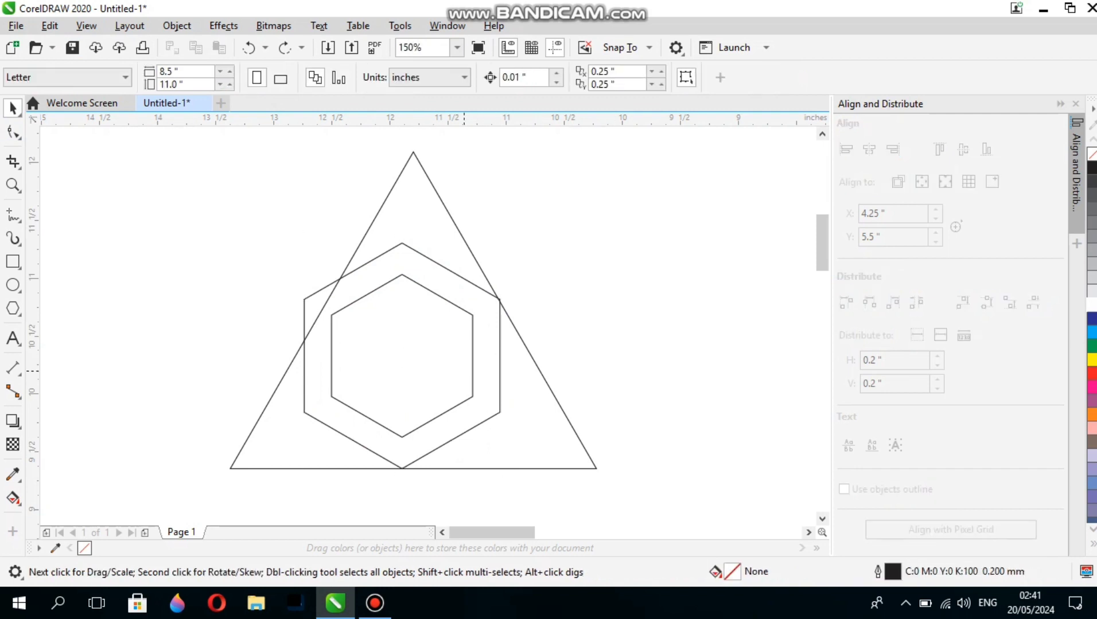
pyautogui.click(472, 371)
pyautogui.press('Delete')
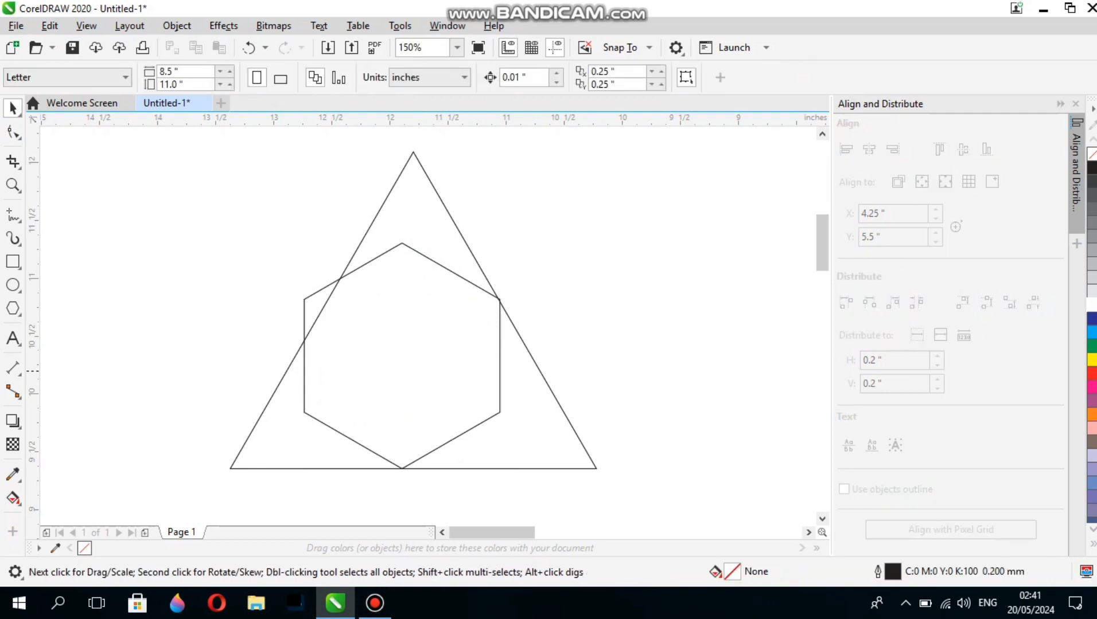
# Try to center-align the triangle horizontally and vertically.
pyautogui.click(448, 212)
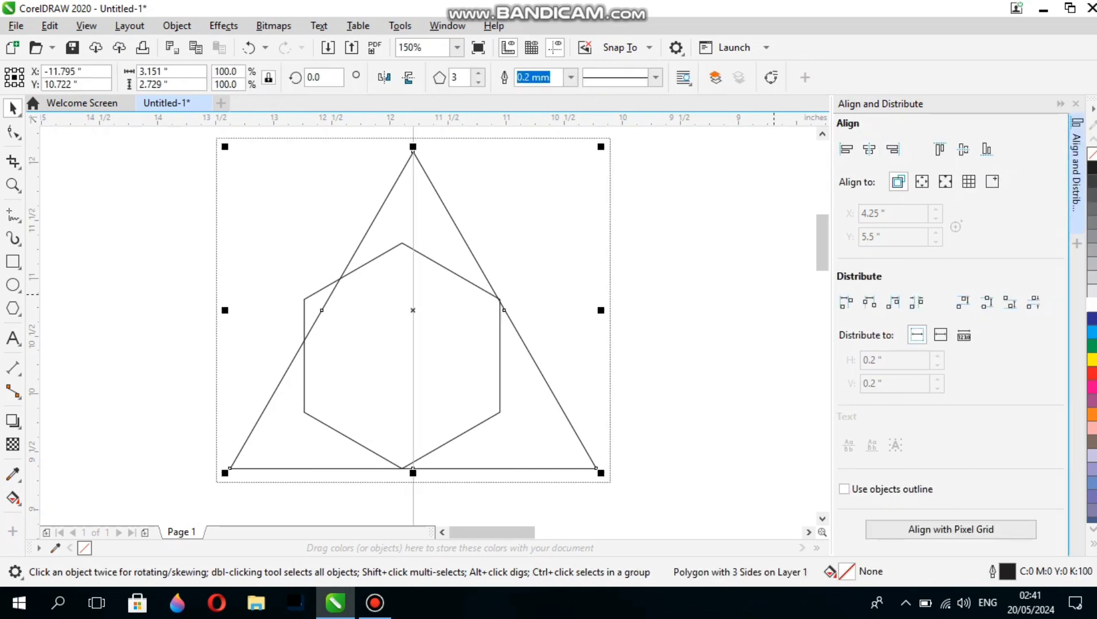
pyautogui.click(964, 149)
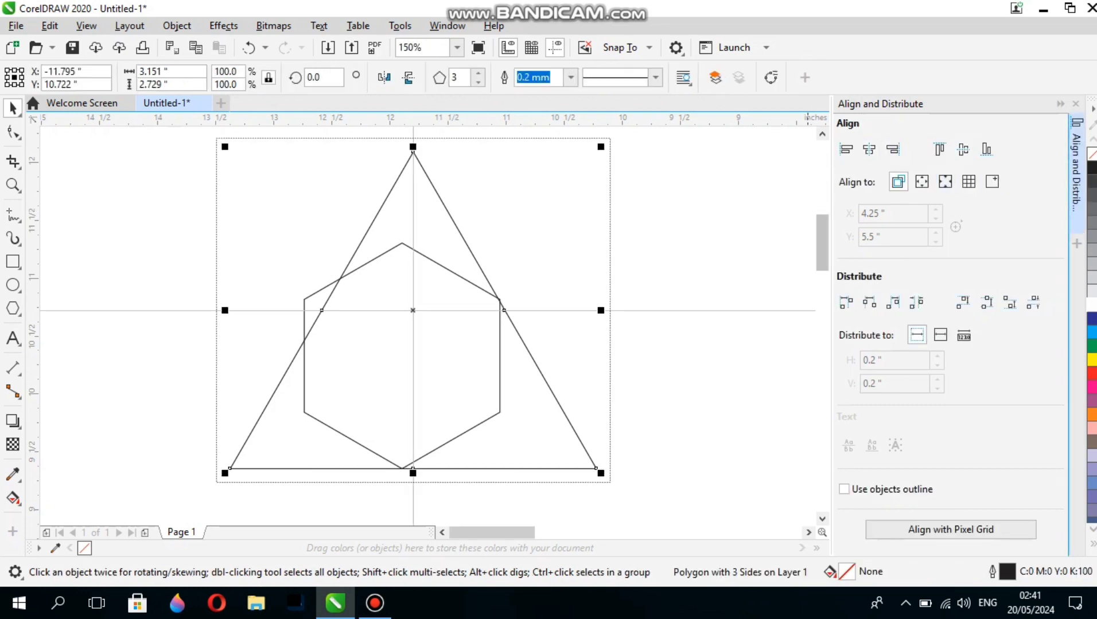
pyautogui.click(624, 367)
# Shrink the hexagon to about 1.38 × 1.60 inches and move it so its top corner sits directly below the triangle's apex.
pyautogui.click(454, 439)
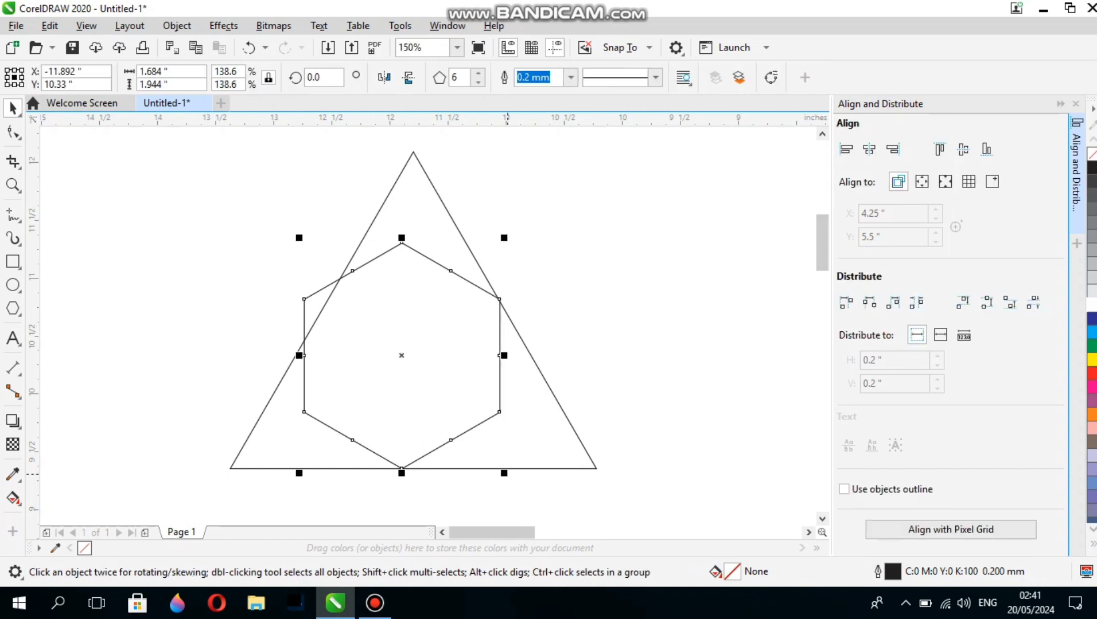
pyautogui.moveTo(506, 474)
pyautogui.mouseDown()
pyautogui.moveTo(478, 451)
pyautogui.moveTo(490, 461)
pyautogui.mouseUp()
pyautogui.moveTo(403, 357); pyautogui.dragTo(416, 347)
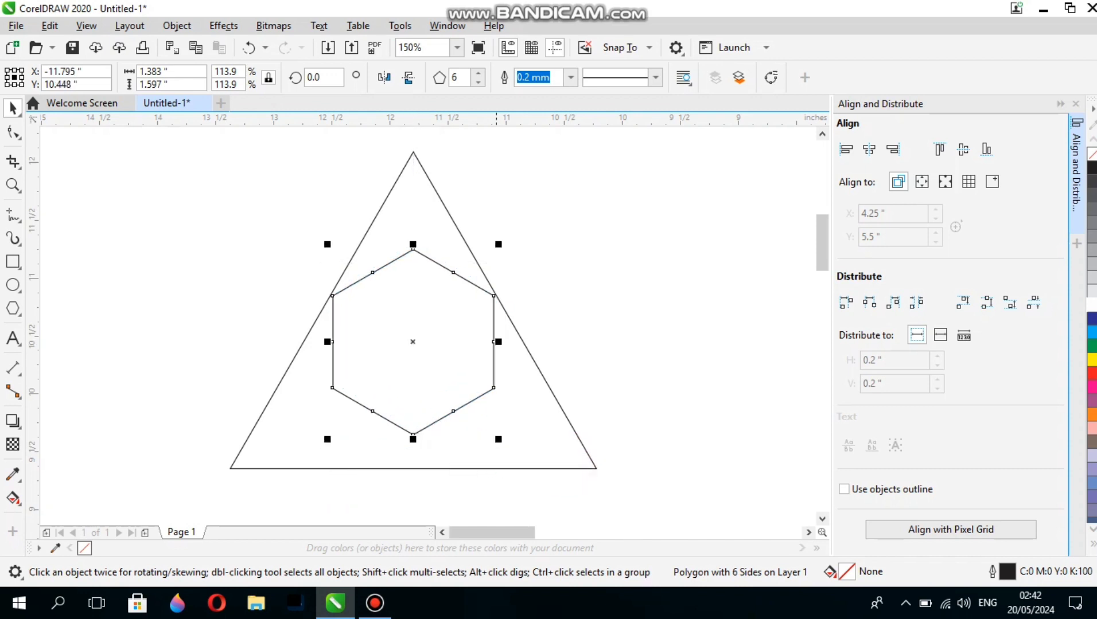
pyautogui.click(496, 446)
pyautogui.click(487, 392)
pyautogui.moveTo(498, 440)
pyautogui.mouseDown()
pyautogui.moveTo(512, 438)
pyautogui.moveTo(527, 457)
pyautogui.moveTo(502, 437)
pyautogui.moveTo(515, 435)
pyautogui.mouseUp()
# Turn off snapping and enlarge the hexagon to 116.8% from its center so its upper side corners meet the triangle's sides.
pyautogui.click(50, 25)
pyautogui.click(49, 26)
pyautogui.click(86, 25)
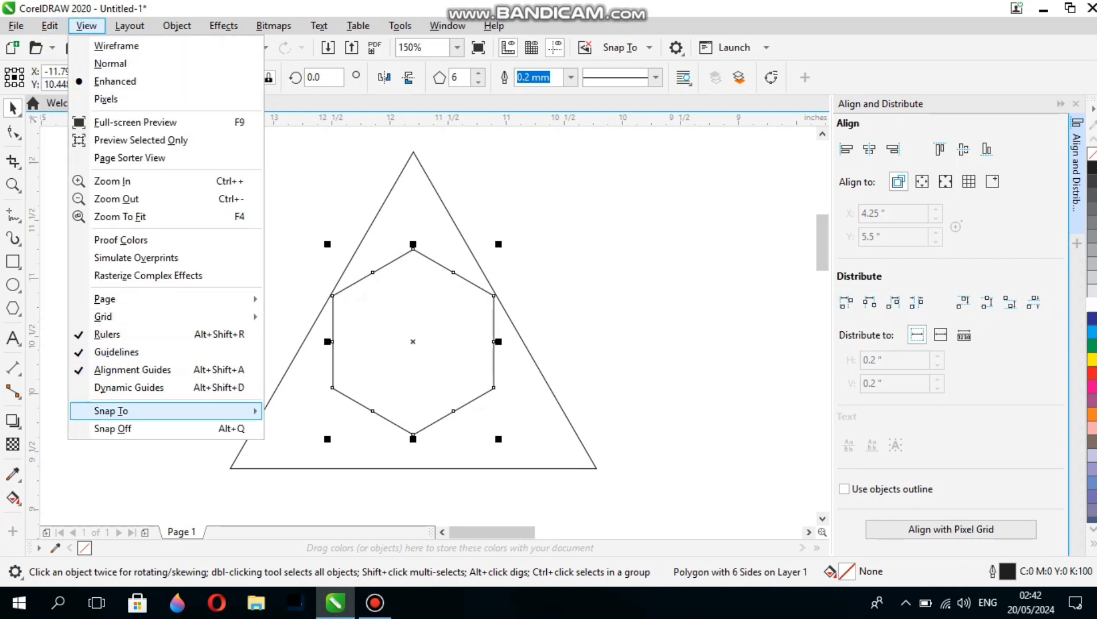
pyautogui.moveTo(114, 411)
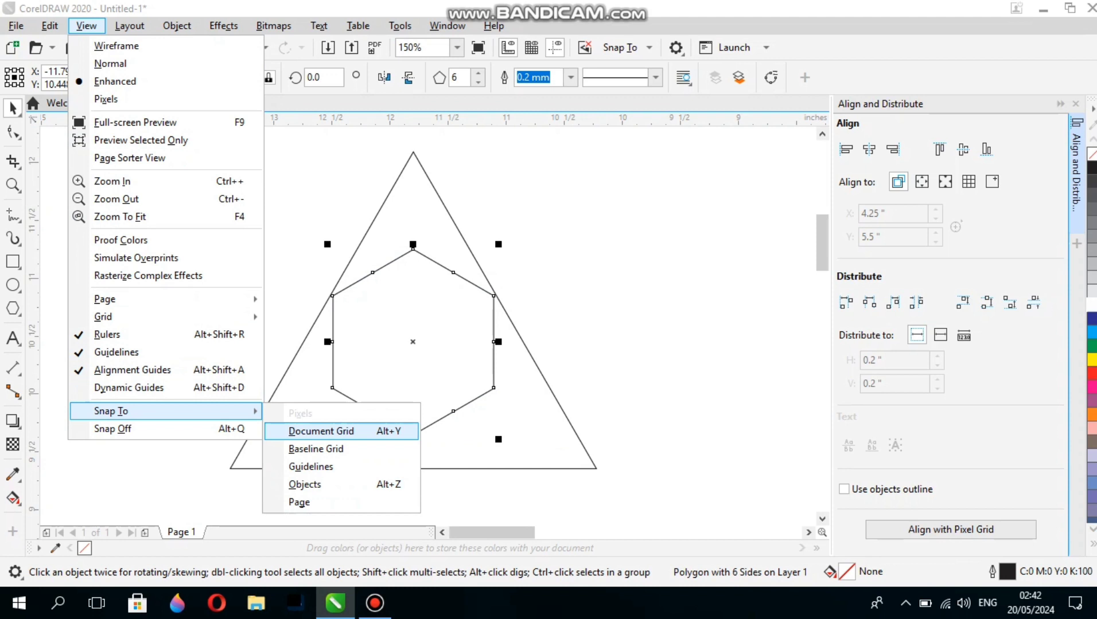
pyautogui.click(322, 431)
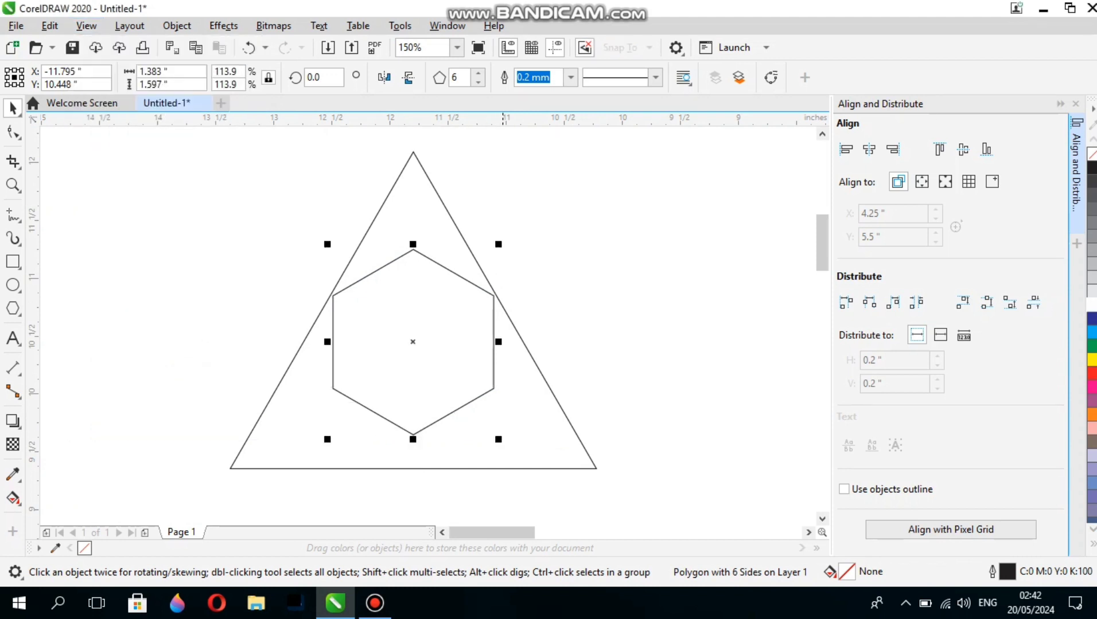
pyautogui.moveTo(501, 443); pyautogui.dragTo(516, 446)
pyautogui.click(563, 367)
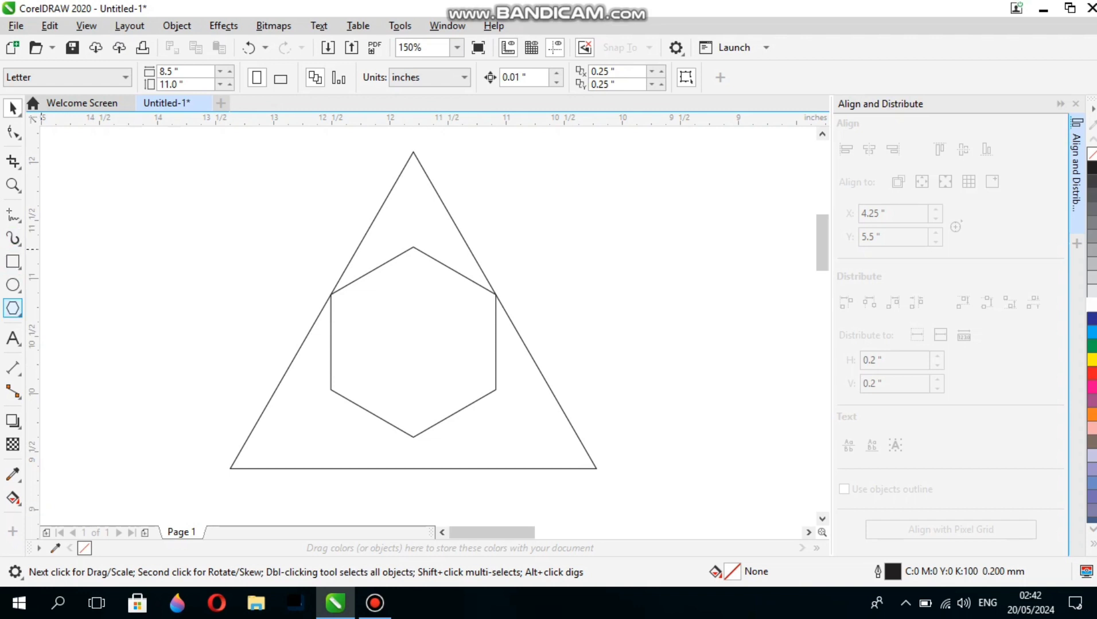
# Draw a vertical line about 1.31 inches long through the triangle's apex and nudge it down until its end overlaps the hexagon's top corner.
pyautogui.click(12, 214)
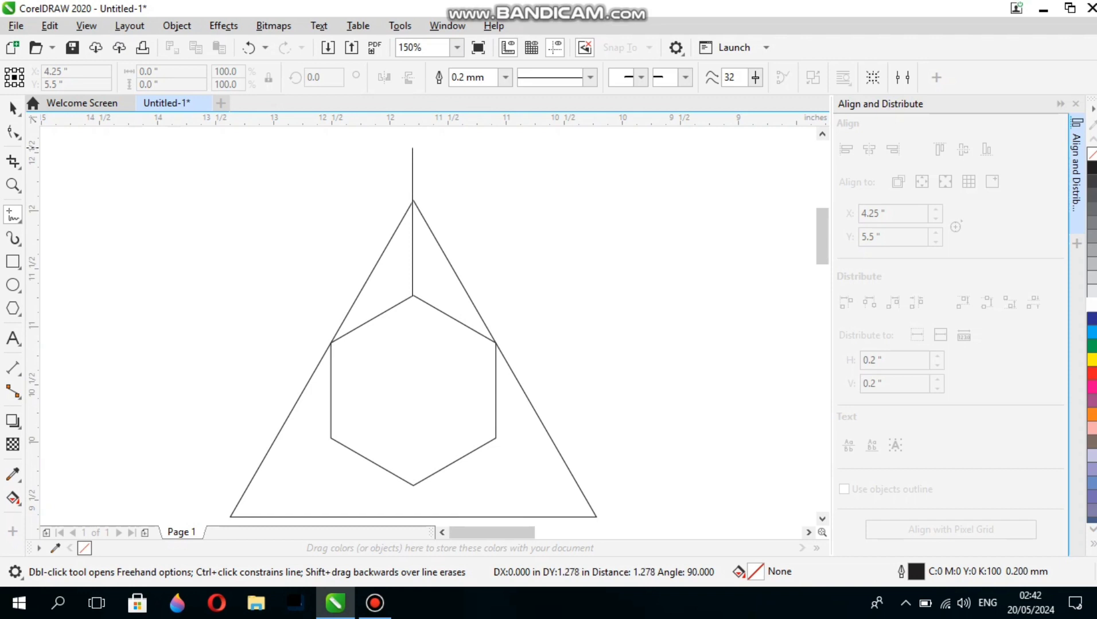
pyautogui.click(412, 148)
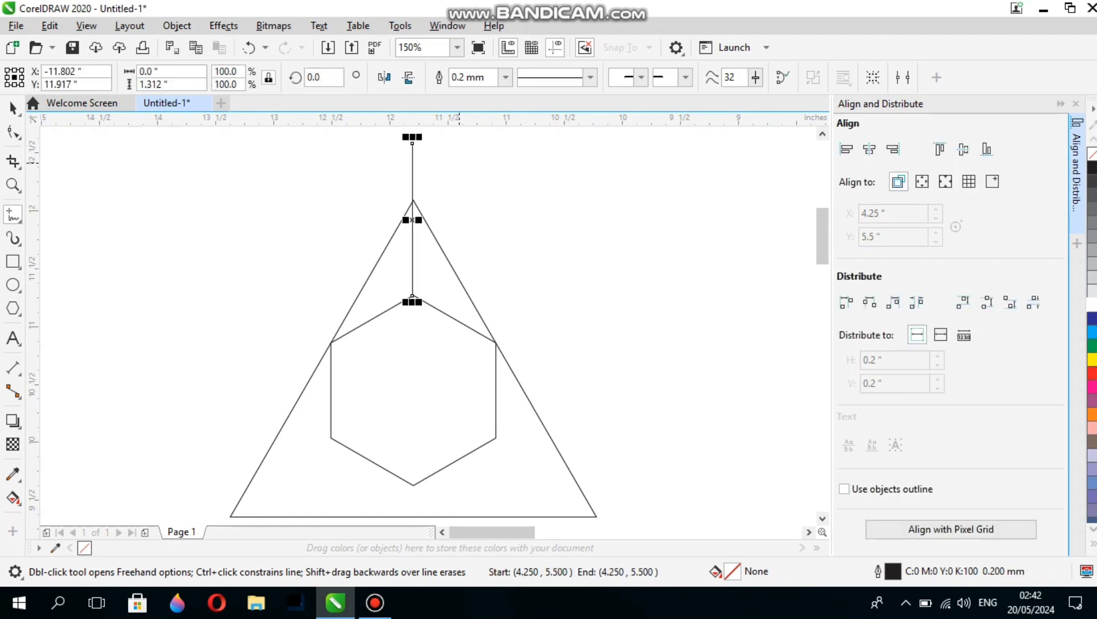
pyautogui.press('Down')
pyautogui.press('Down')
pyautogui.press('Down')
pyautogui.press('Down')
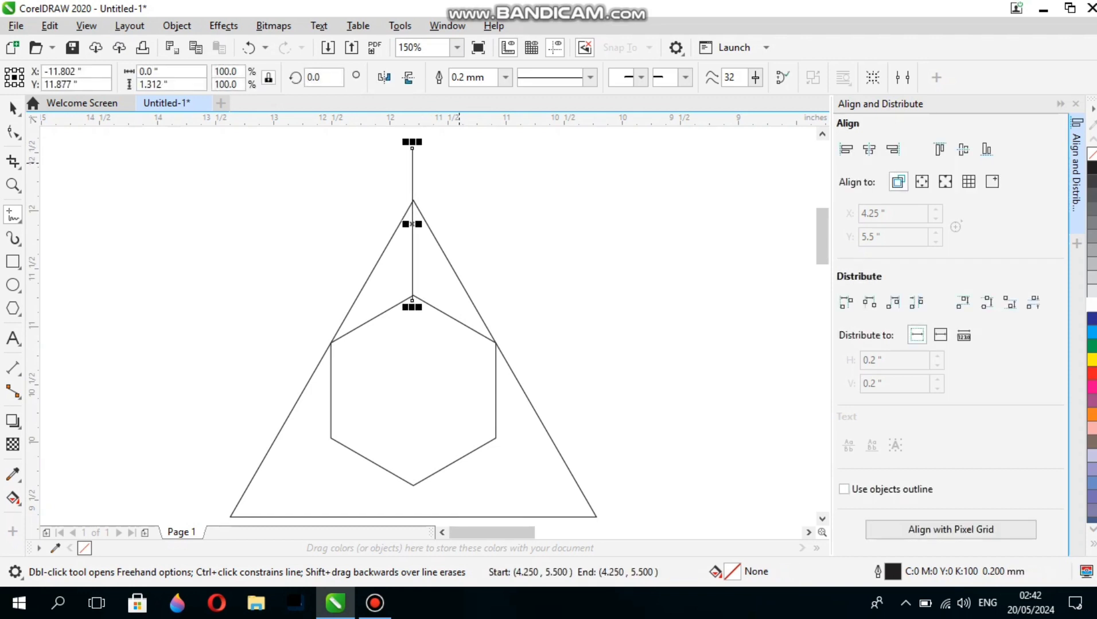
pyautogui.press('Right')
pyautogui.press('Down')
pyautogui.press('Down')
pyautogui.press('Down')
pyautogui.press('Down')
pyautogui.press('Down')
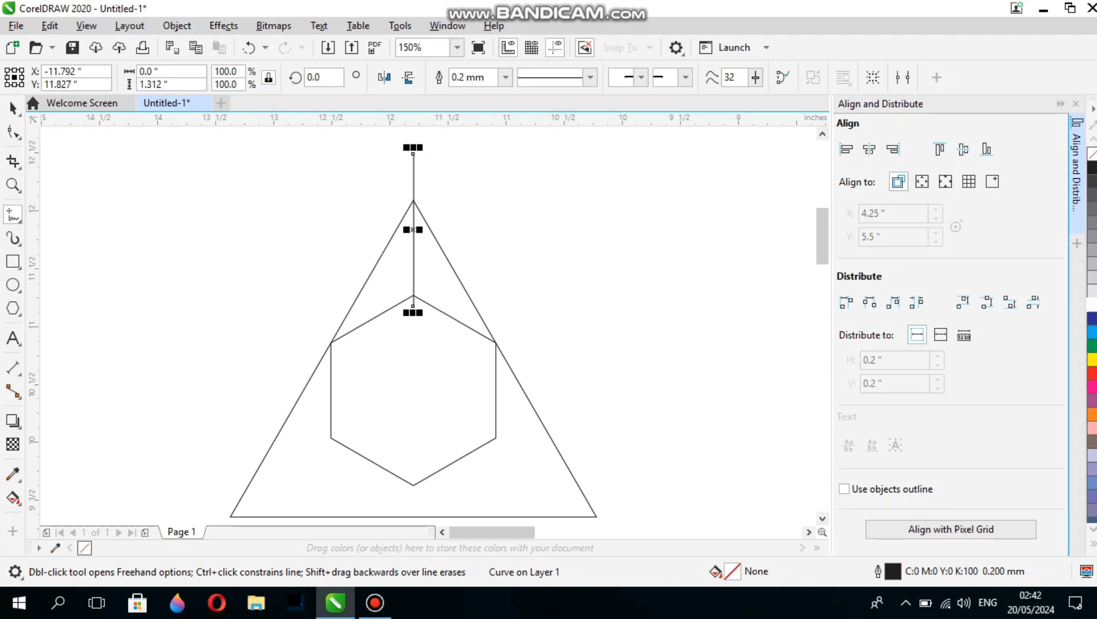
pyautogui.press('Down')
pyautogui.press('Down')
pyautogui.press('Down')
pyautogui.press('Down')
pyautogui.press('Down')
pyautogui.press('Down')
pyautogui.press('Left')
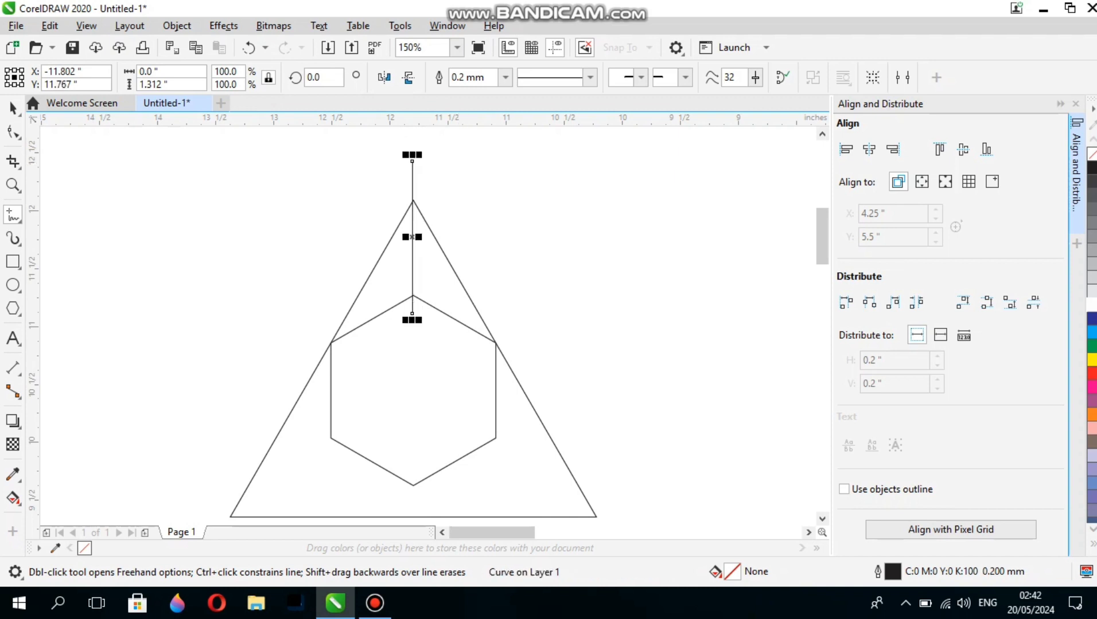
pyautogui.click(12, 108)
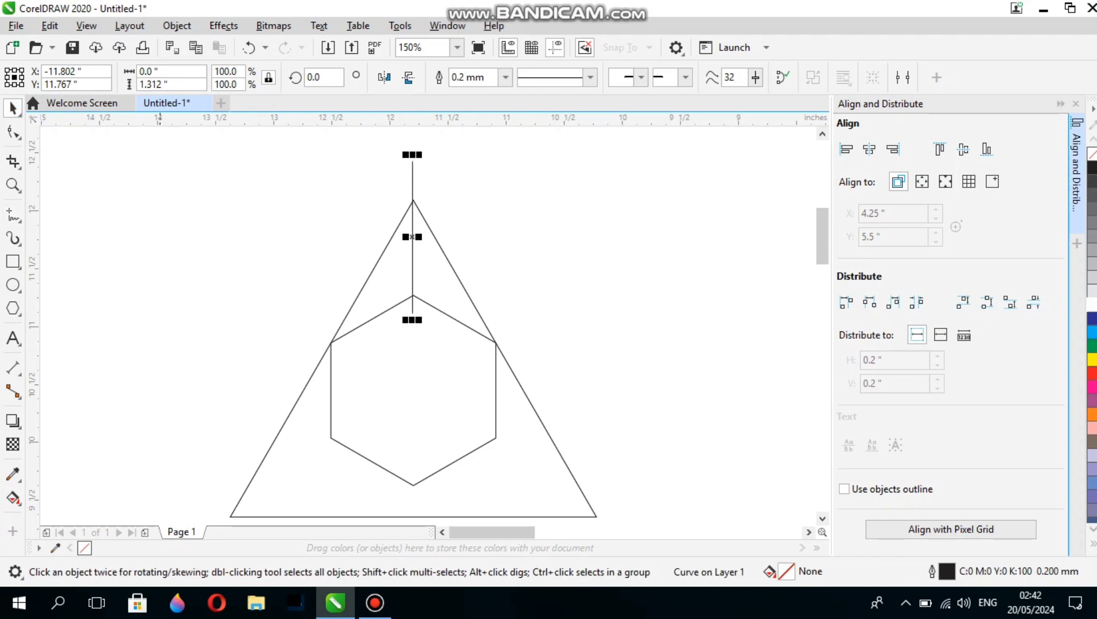
pyautogui.click(464, 314)
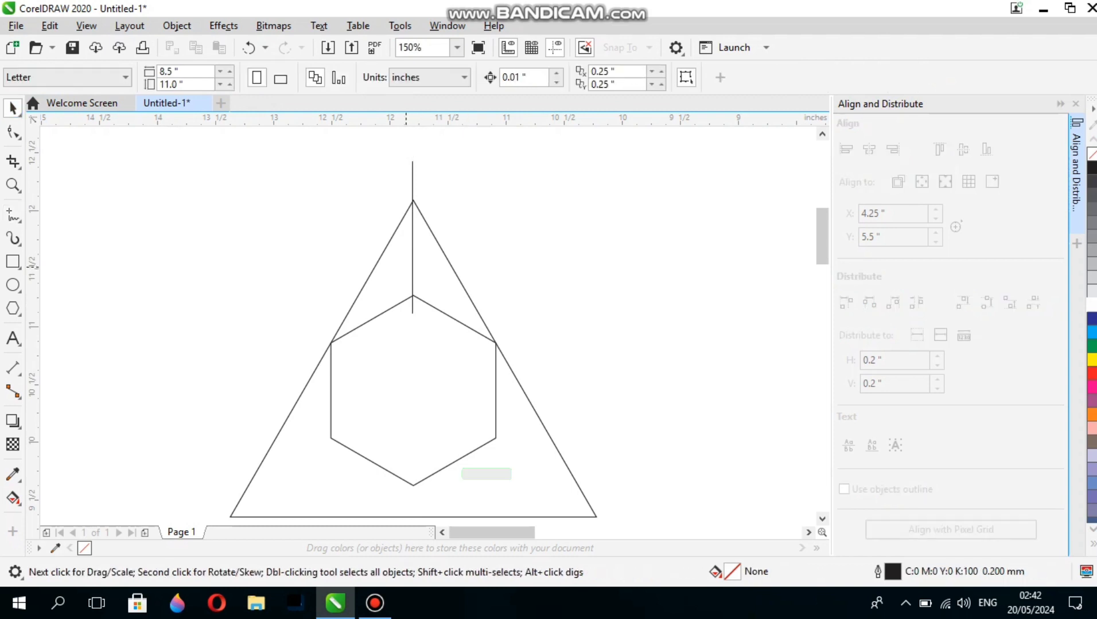
# Try to center-align the hexagon with the triangle horizontally and vertically, and undo the alignment.
pyautogui.click(454, 320)
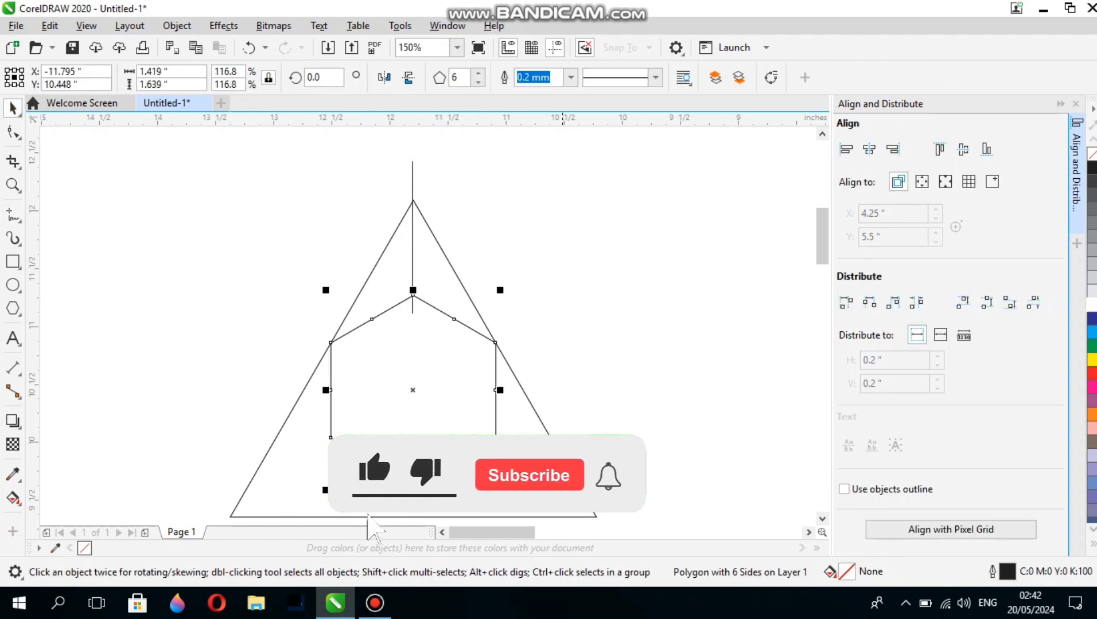
pyautogui.keyDown('shift'); pyautogui.click(570, 474); pyautogui.keyUp('shift')
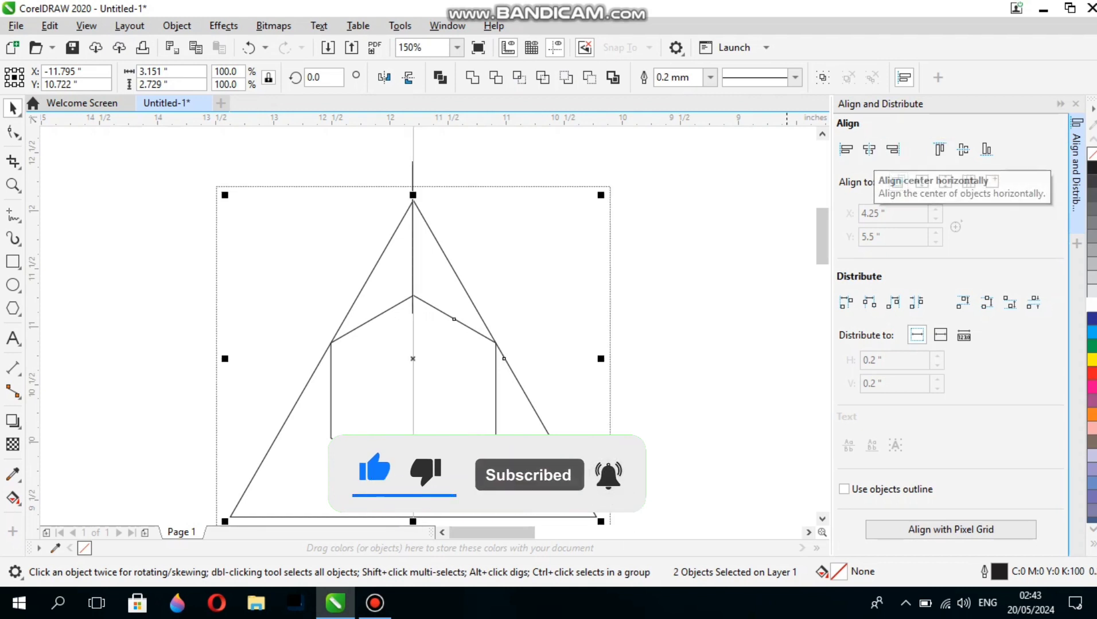
pyautogui.click(963, 149)
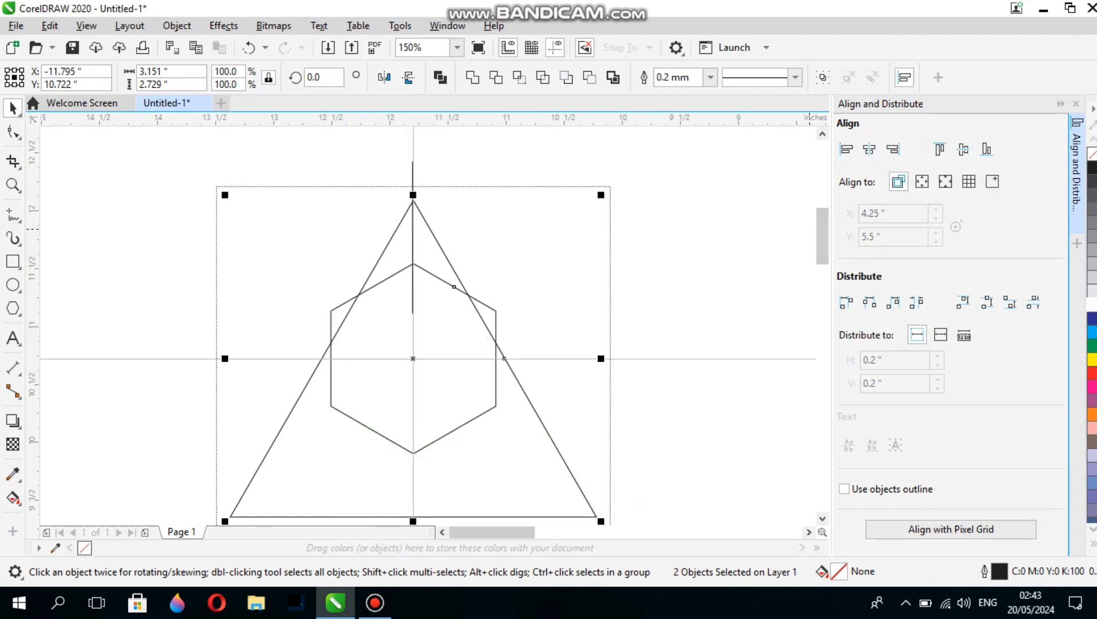
pyautogui.click(763, 229)
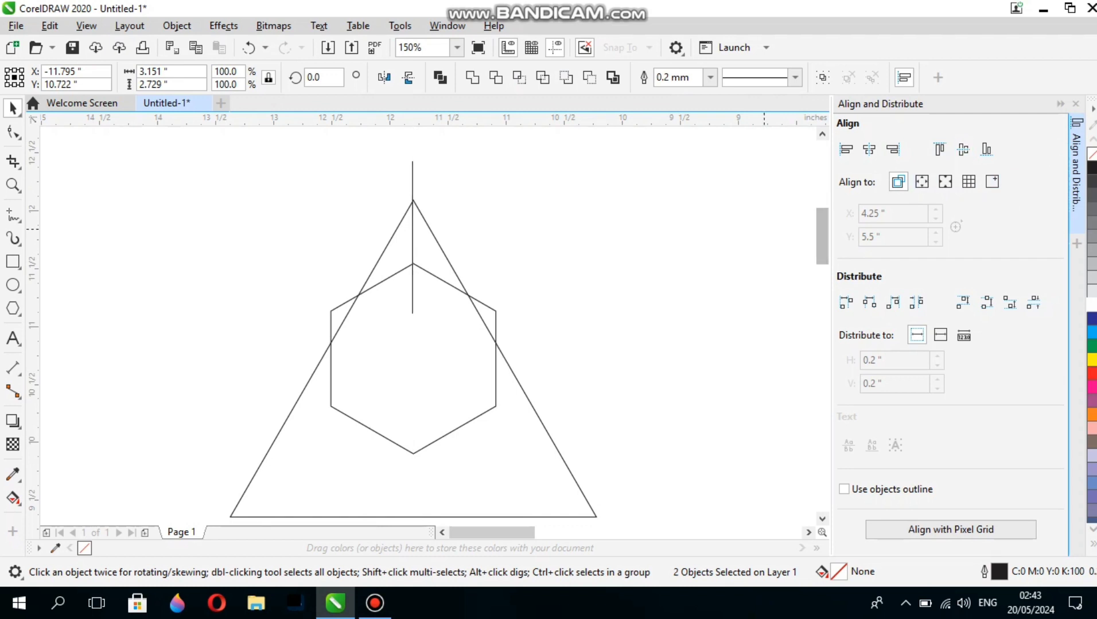
pyautogui.hotkey('ctrl', 'z')
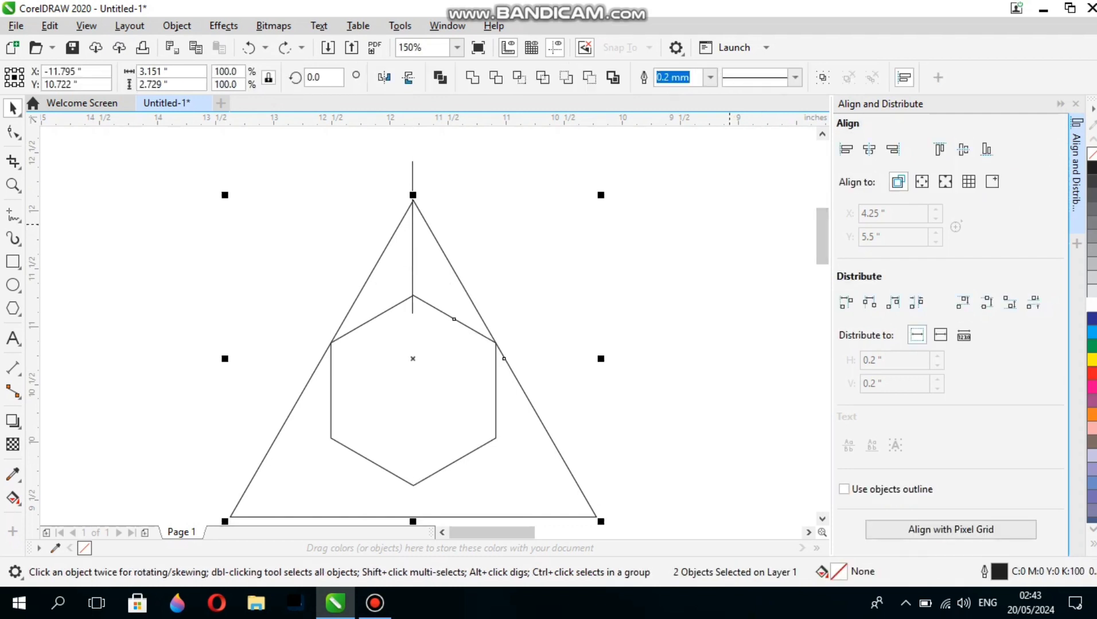
pyautogui.press('Escape')
# Draw a 330° diagonal line through the hexagon's upper-left and lower-right corners and slide it along its direction so both ends extend past them.
pyautogui.click(412, 269)
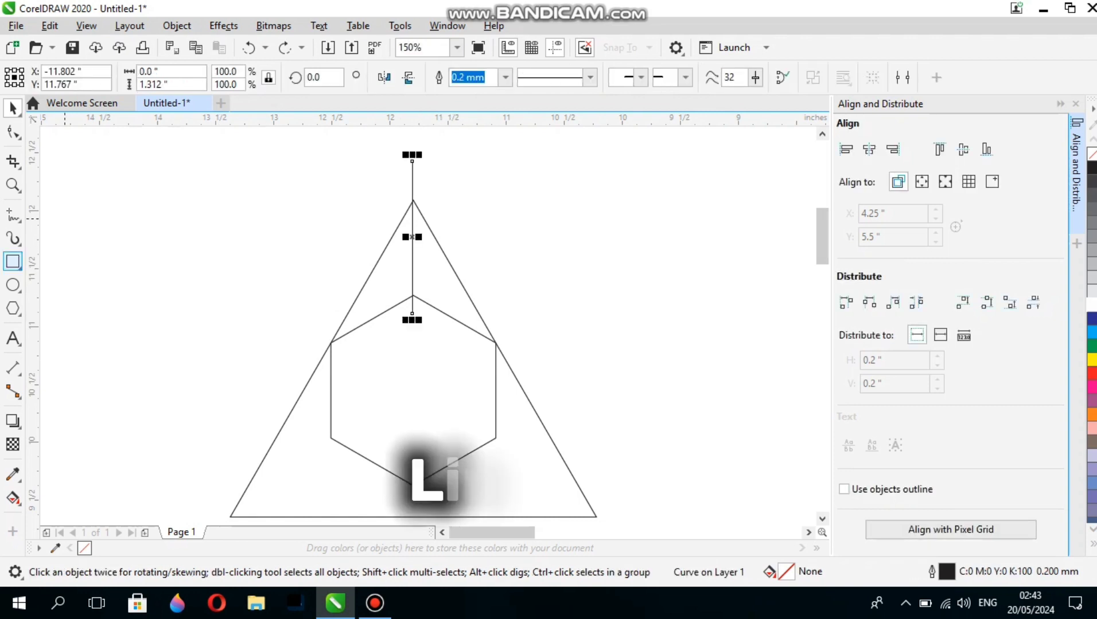
pyautogui.click(13, 216)
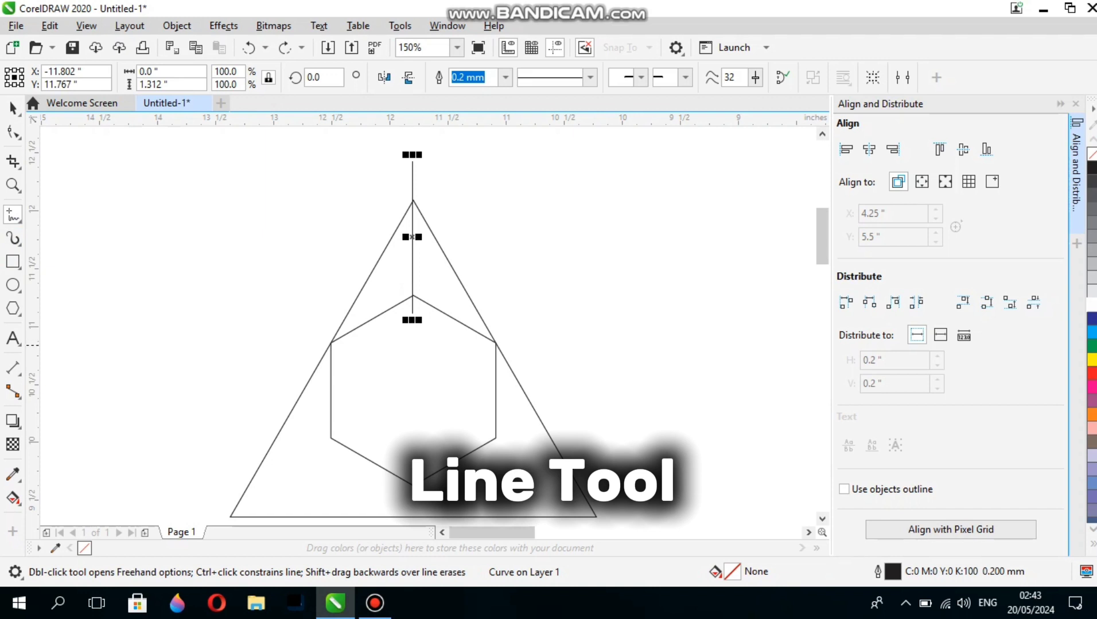
pyautogui.click(331, 342)
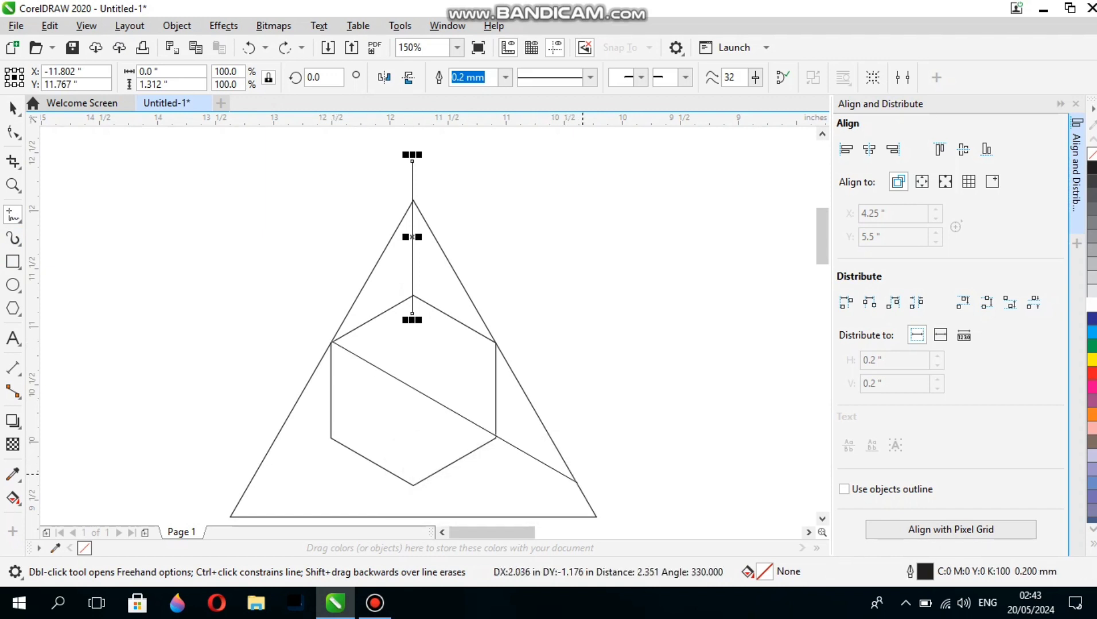
pyautogui.click(580, 486)
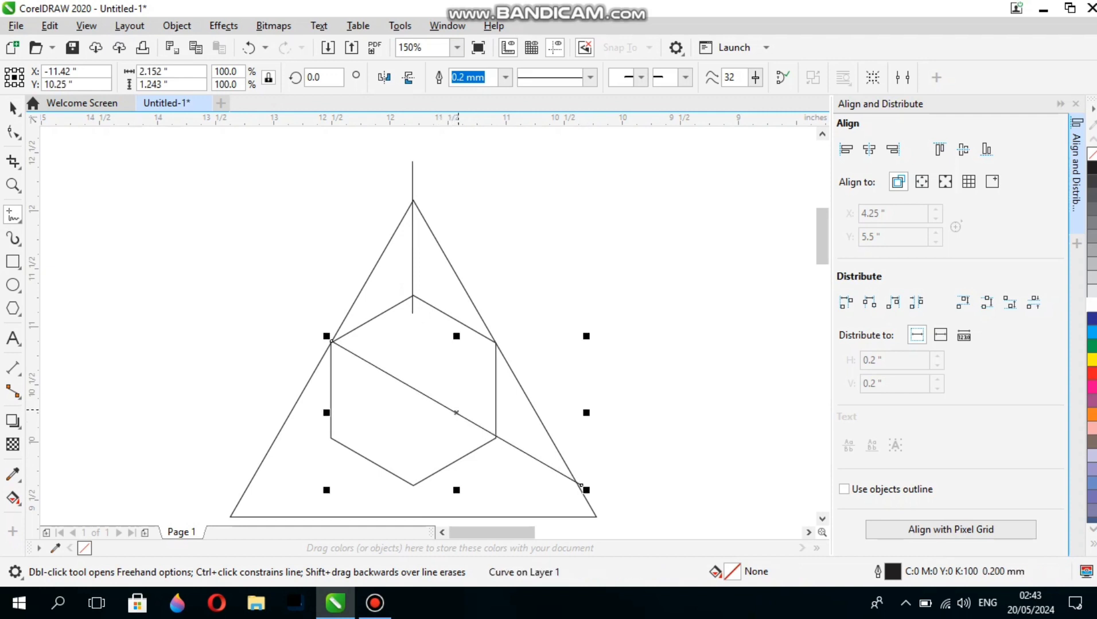
pyautogui.press('space')
pyautogui.moveTo(581, 487); pyautogui.dragTo(559, 474)
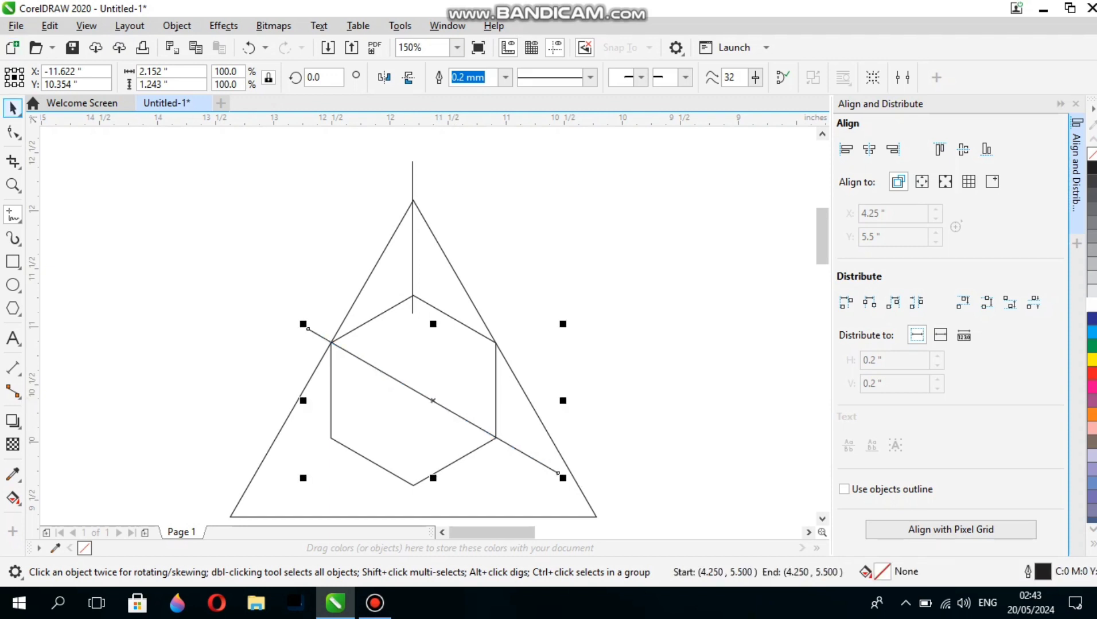
pyautogui.click(13, 108)
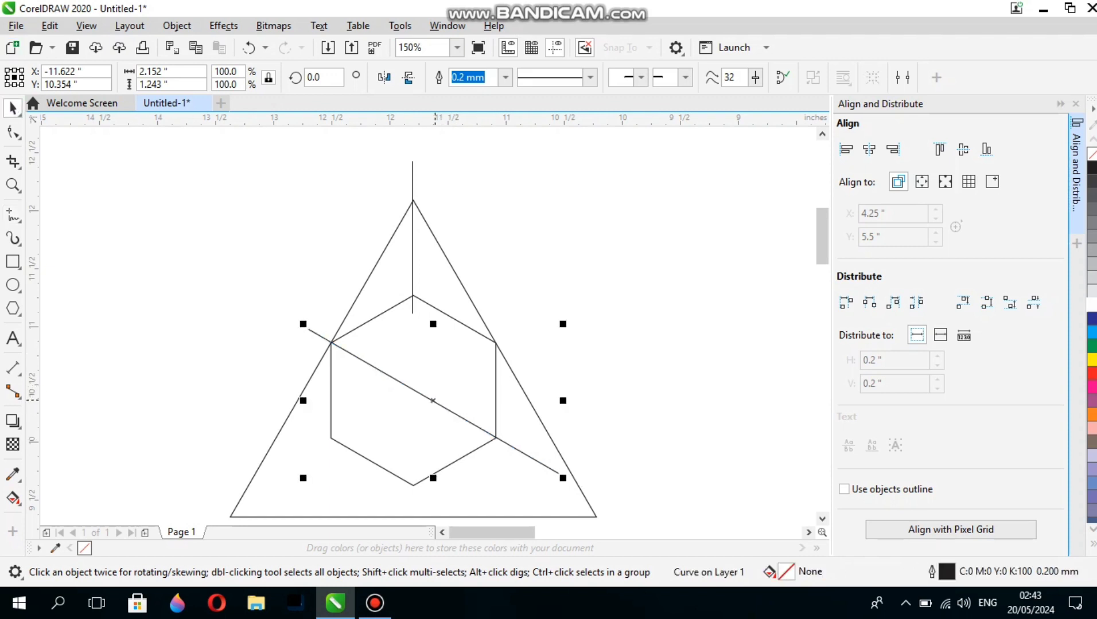
# Create a copy of the diagonal line rotated to 240° about its midpoint, so the two lines cross inside the hexagon.
pyautogui.click(433, 401)
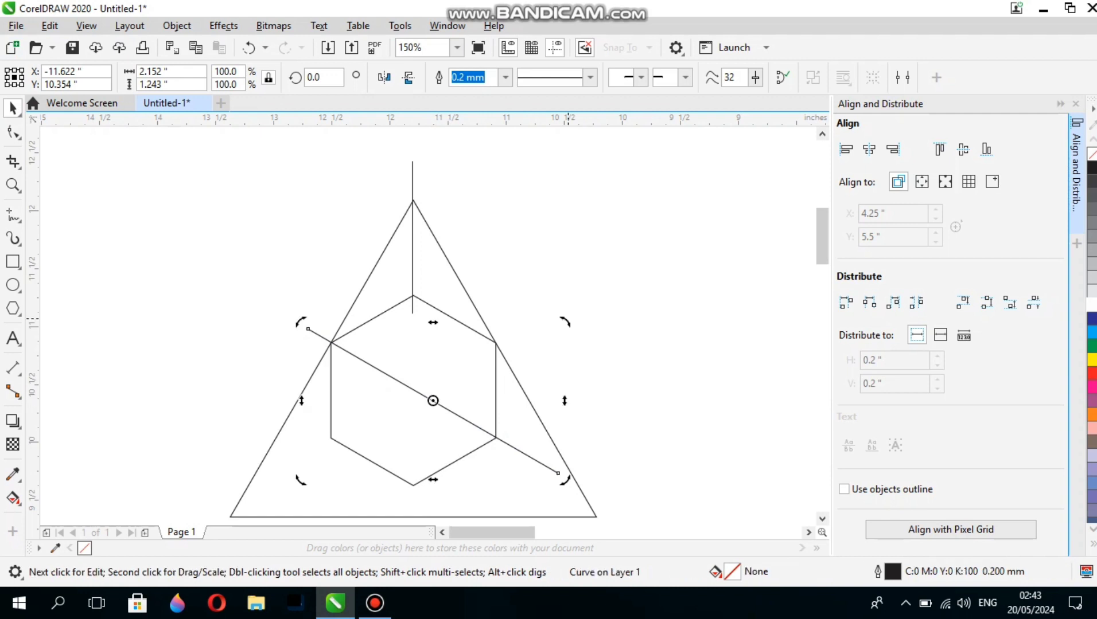
pyautogui.moveTo(564, 323); pyautogui.dragTo(347, 490)
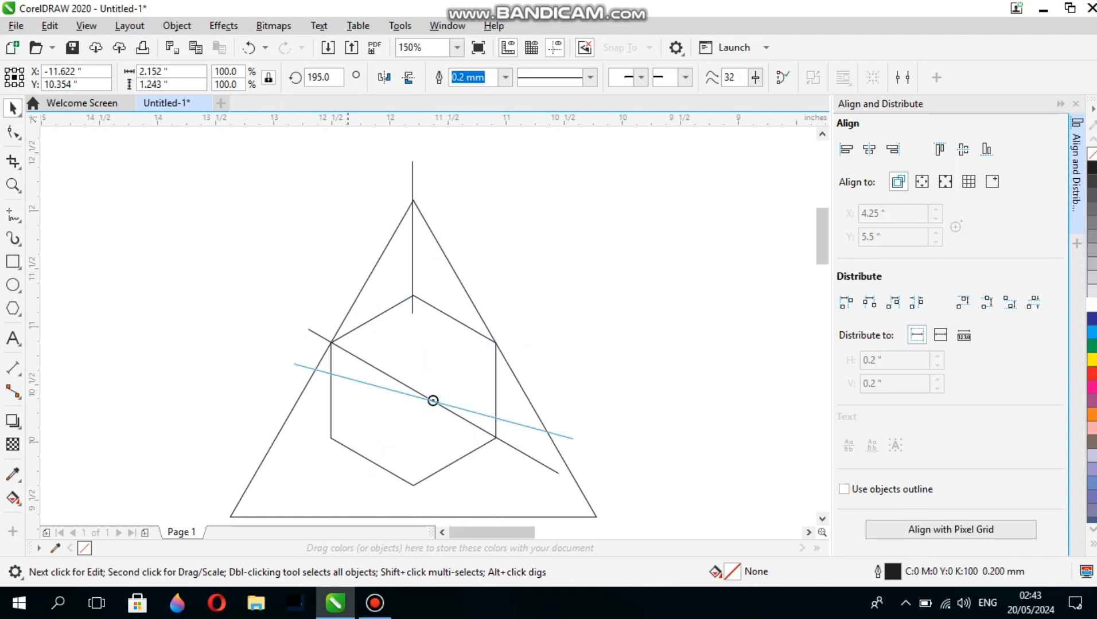
pyautogui.moveTo(383, 453); pyautogui.dragTo(448, 505)
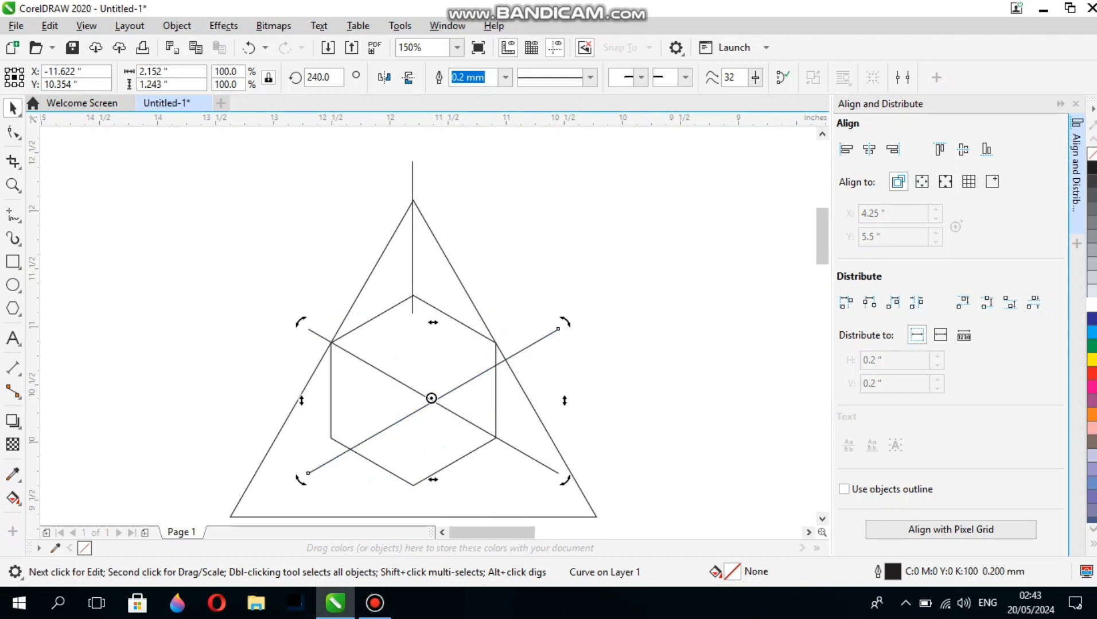
pyautogui.press('Escape')
pyautogui.click(449, 388)
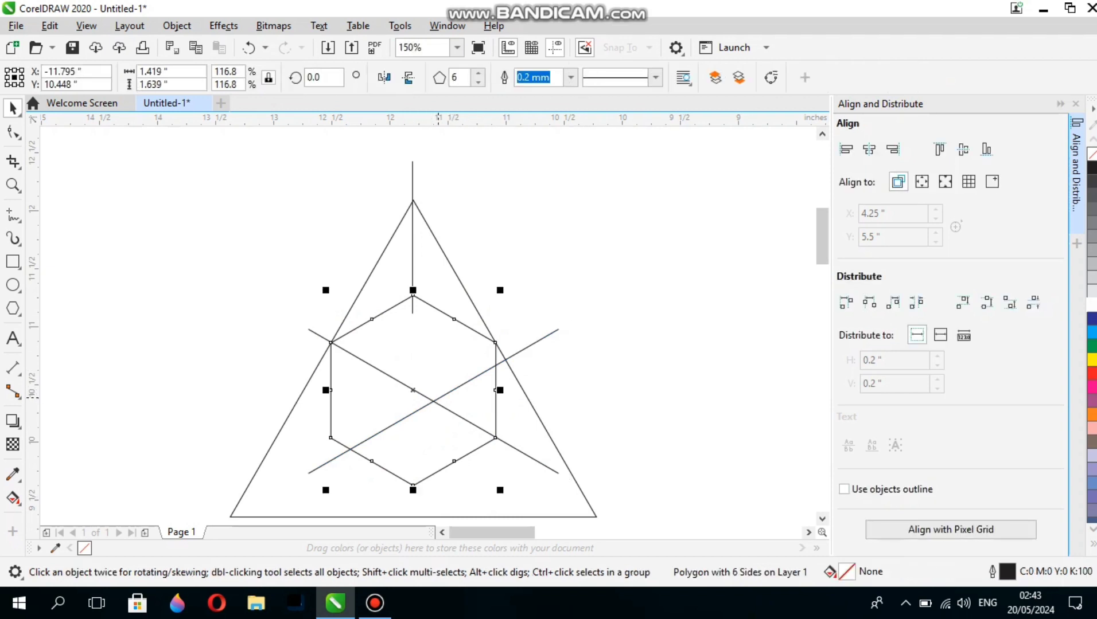
# Move the 240° diagonal line so it passes through the hexagon's upper-right and lower-left corners and crosses the other diagonal at its center.
pyautogui.click(408, 416)
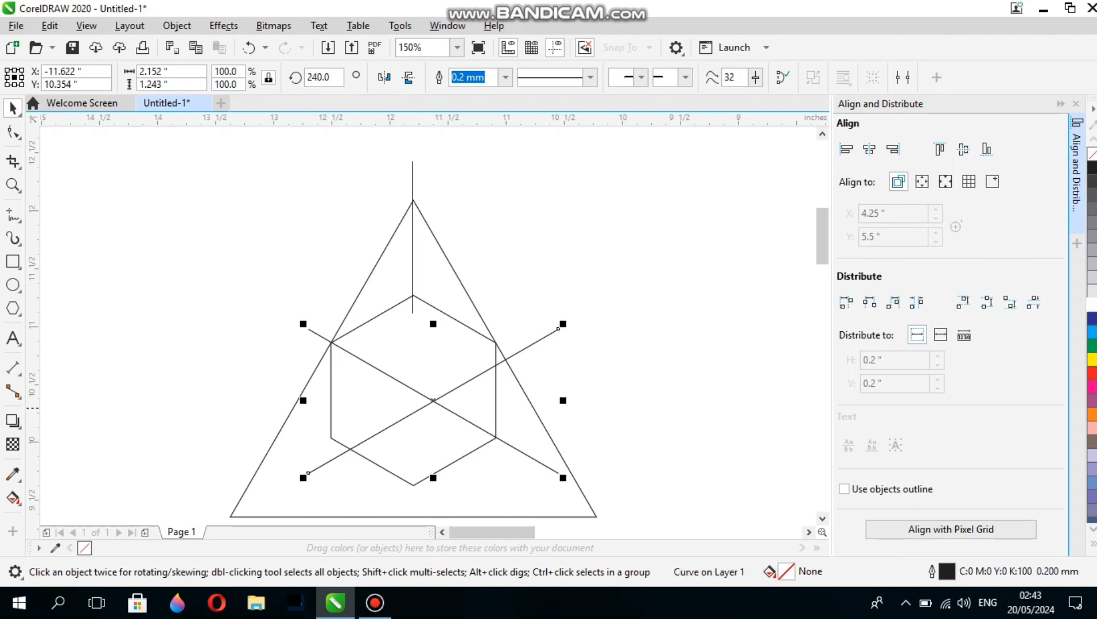
pyautogui.moveTo(435, 402); pyautogui.dragTo(416, 388)
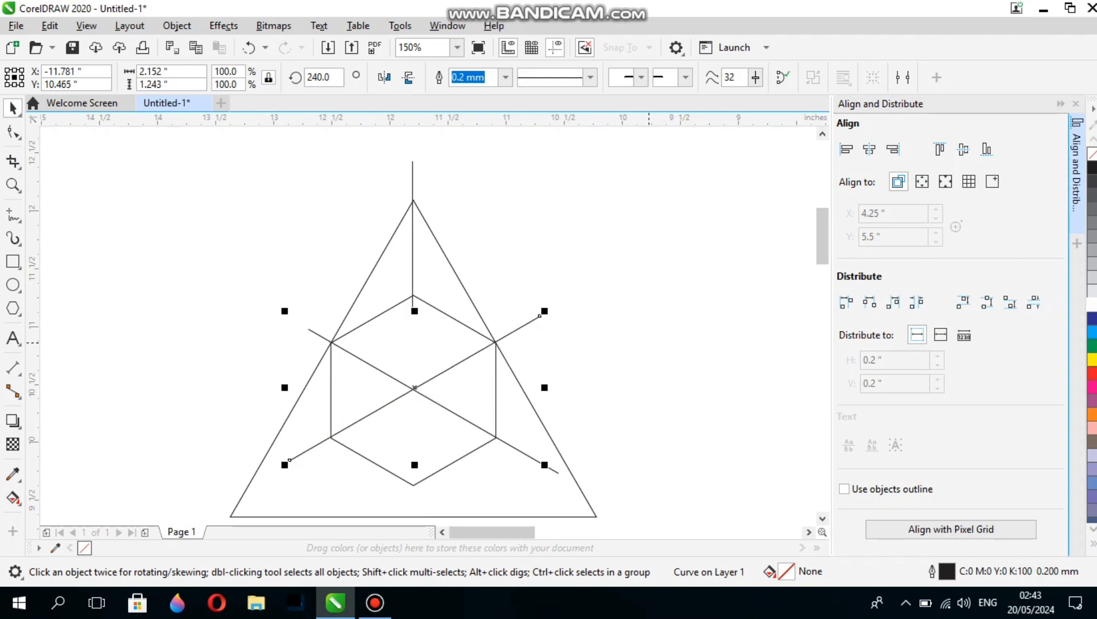
pyautogui.press('Escape')
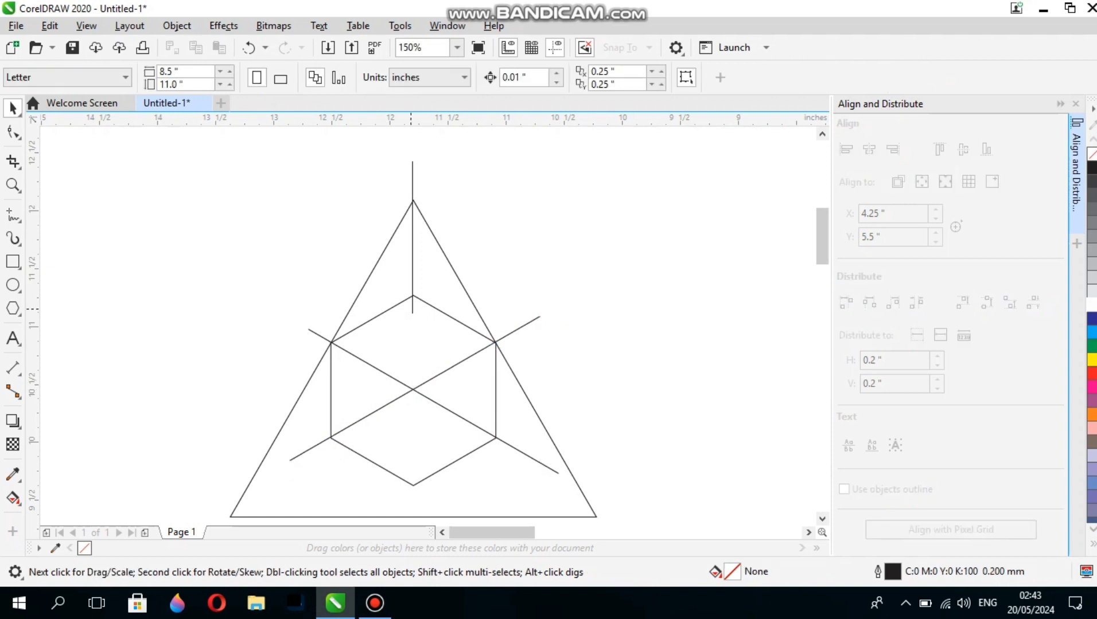
# Shift the vertical line up until its lower end just meets the hexagon's top corner.
pyautogui.moveTo(413, 308); pyautogui.dragTo(413, 301)
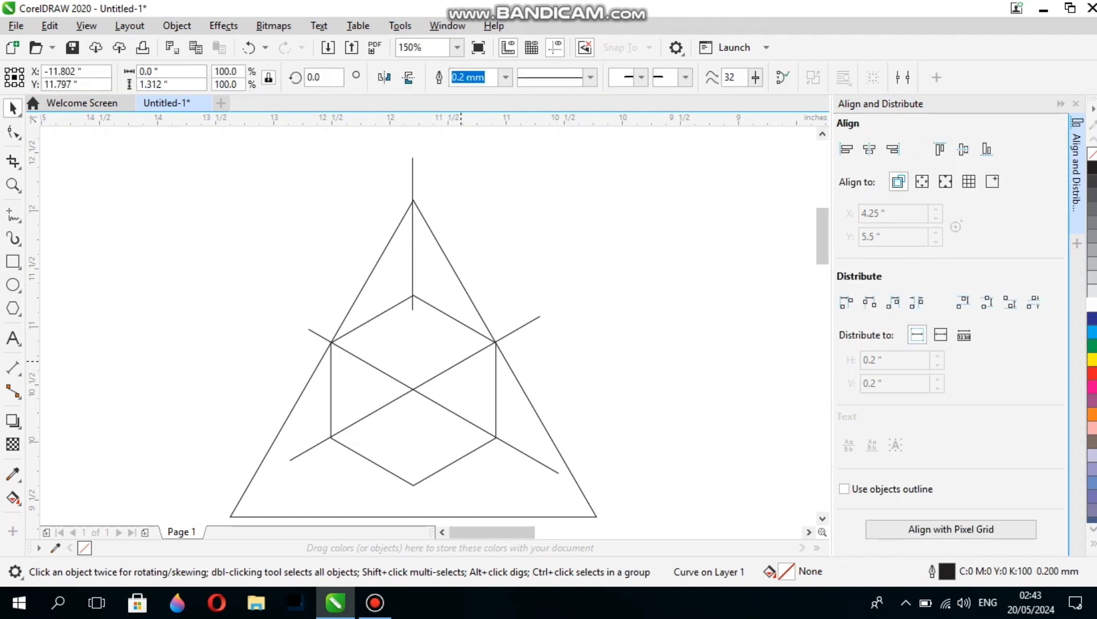
pyautogui.press('Up')
pyautogui.press('Up')
pyautogui.press('Up')
pyautogui.press('Up')
pyautogui.press('Up')
pyautogui.press('Up')
pyautogui.press('Down')
pyautogui.press('Down')
pyautogui.press('Down')
pyautogui.press('Down')
pyautogui.press('Down')
pyautogui.press('Down')
pyautogui.press('Down')
pyautogui.press('Down')
pyautogui.press('Down')
pyautogui.press('Down')
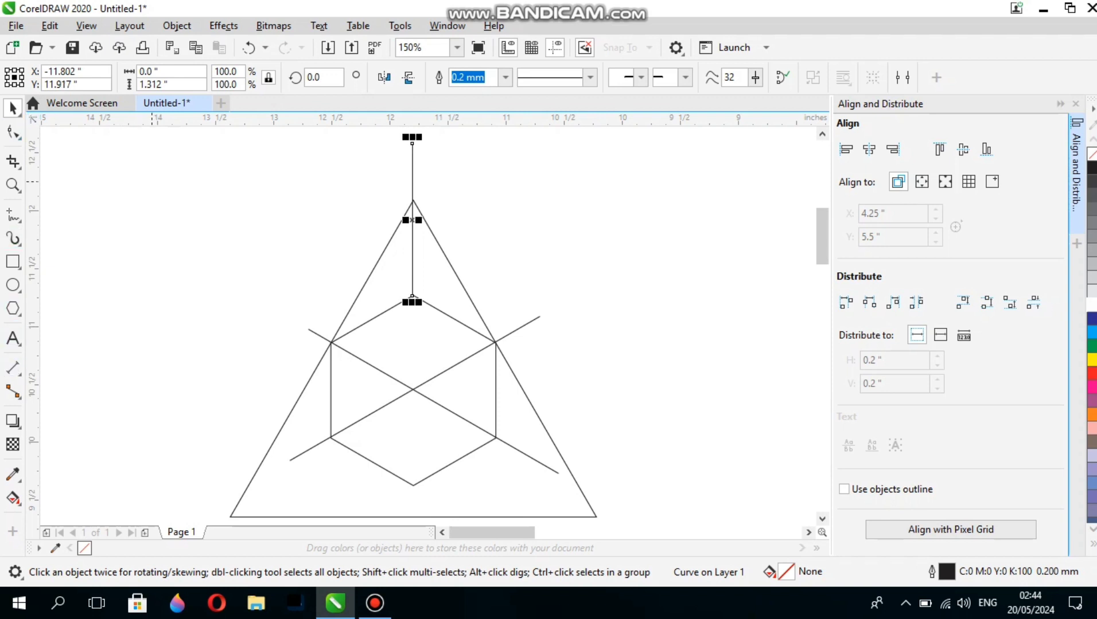
pyautogui.press('Escape')
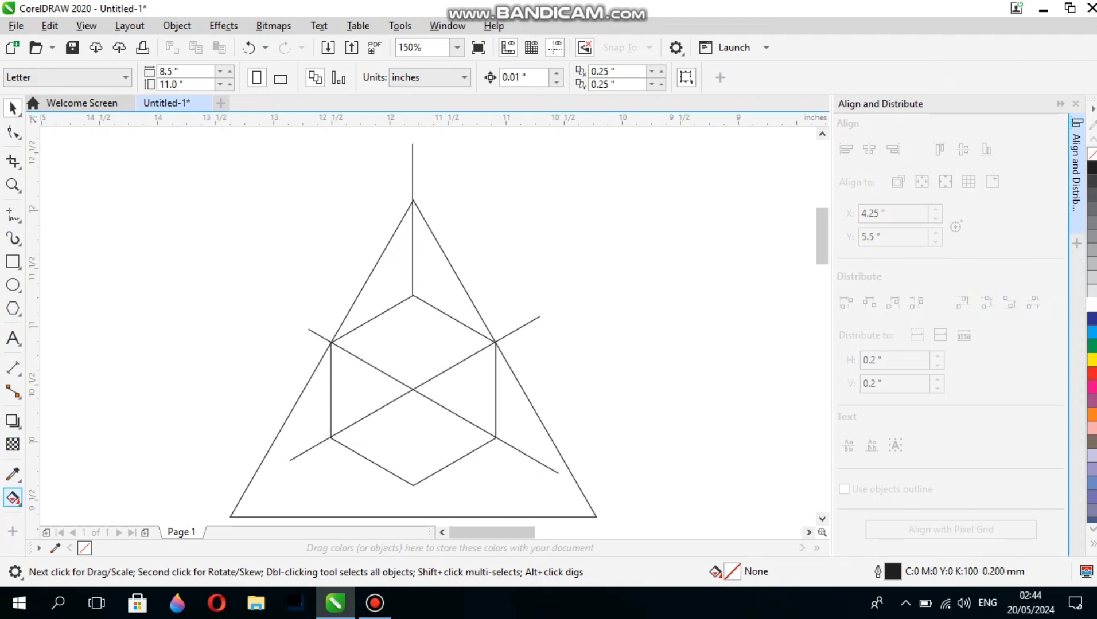
# Smart-fill the region between the vertical line, the triangle's right side and the hexagon with dark red C22 M100 Y100 K25.
pyautogui.click(13, 498)
pyautogui.click(62, 512)
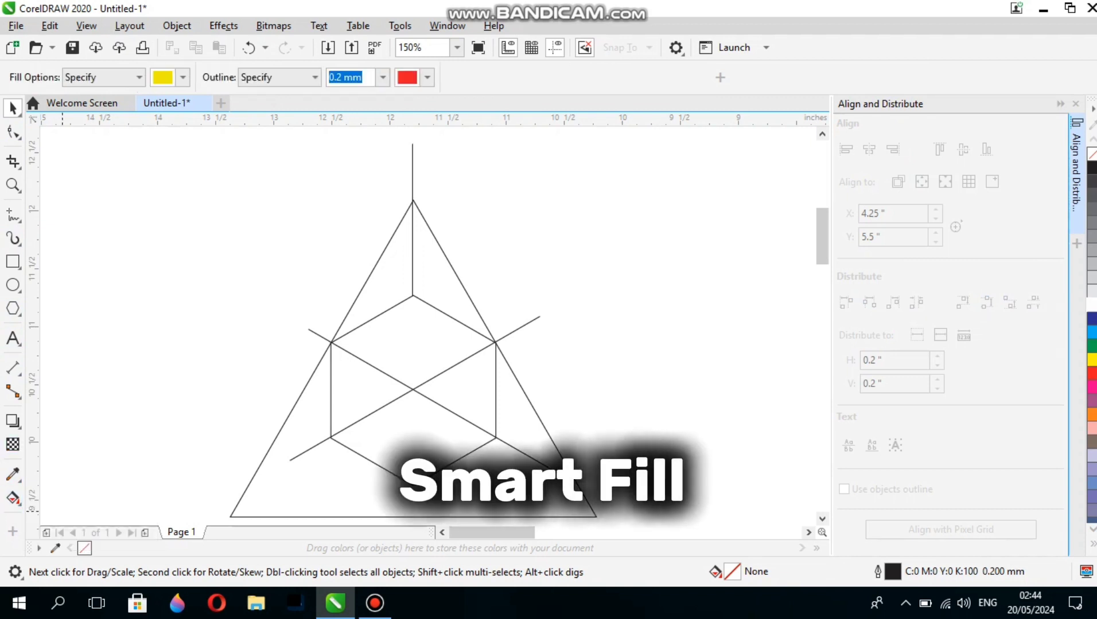
pyautogui.click(182, 76)
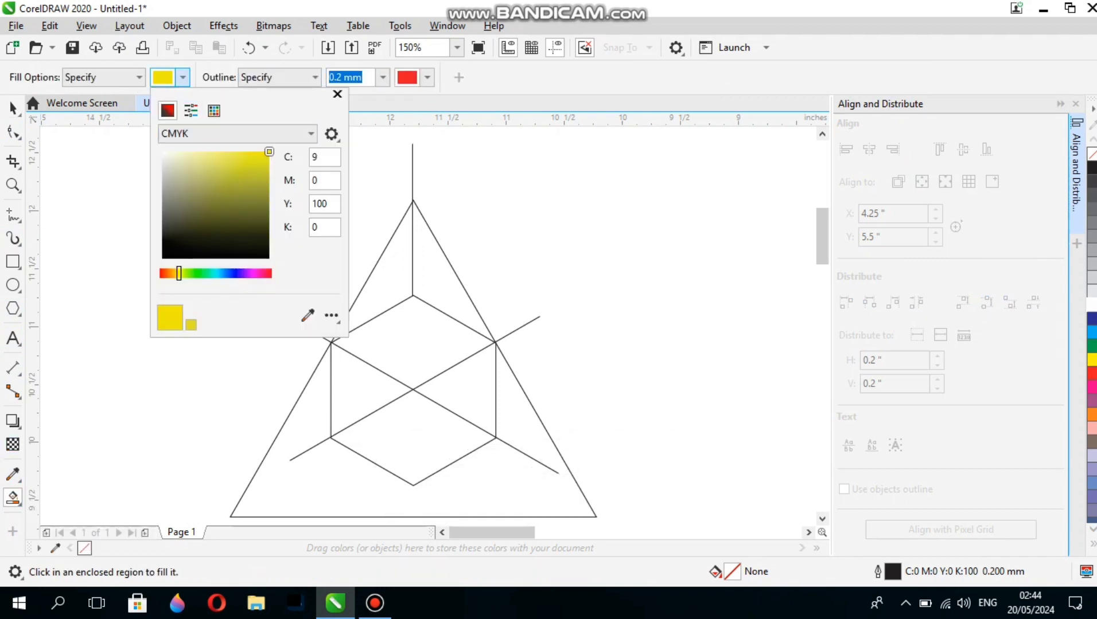
pyautogui.click(270, 273)
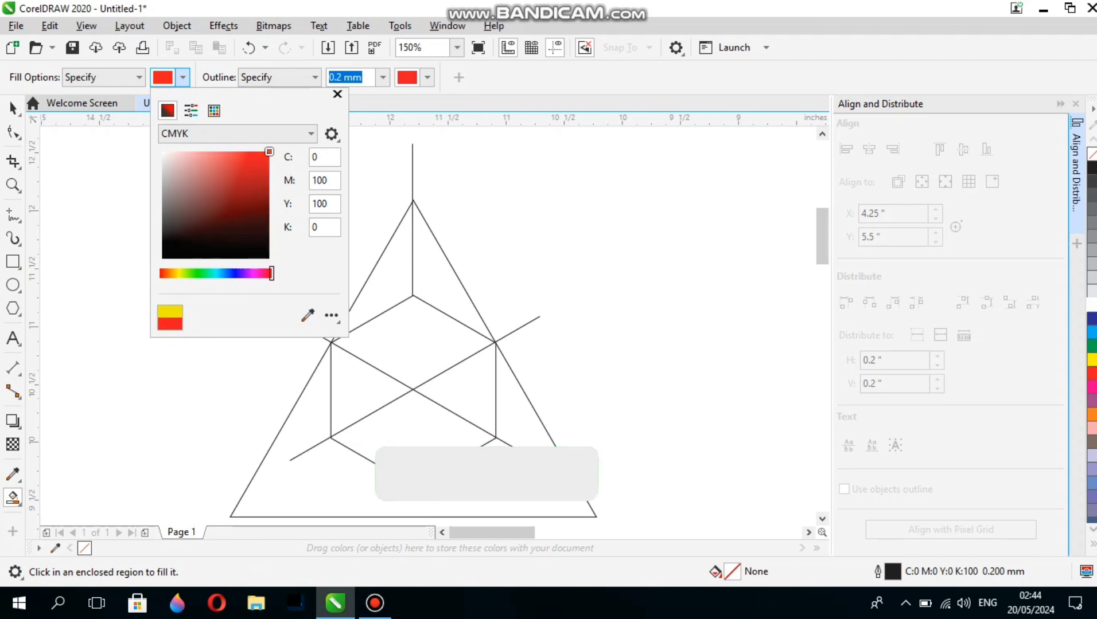
pyautogui.click(262, 189)
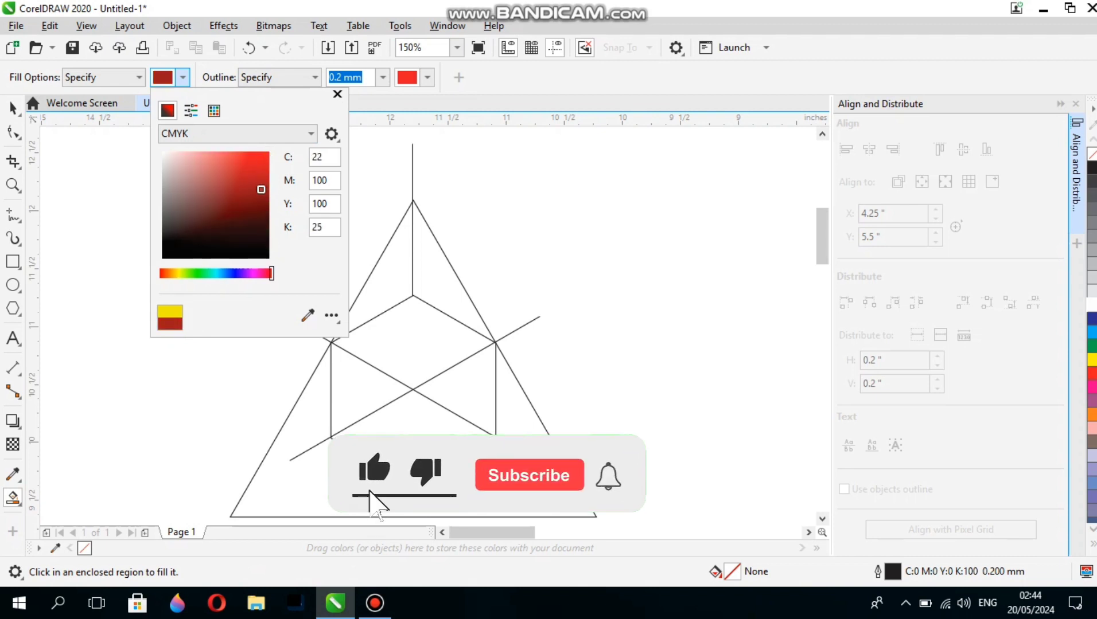
pyautogui.click(440, 280)
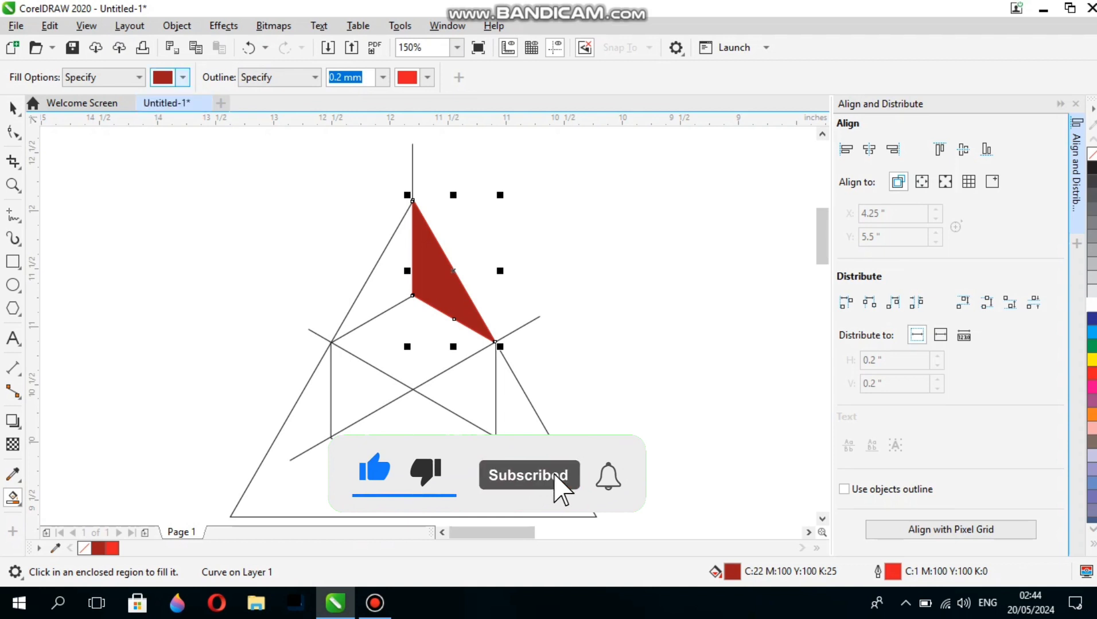
# Smart-fill the mirrored region left of the vertical line with lighter red C13 M96 Y93 K3.
pyautogui.click(182, 77)
pyautogui.moveTo(261, 189); pyautogui.dragTo(236, 171)
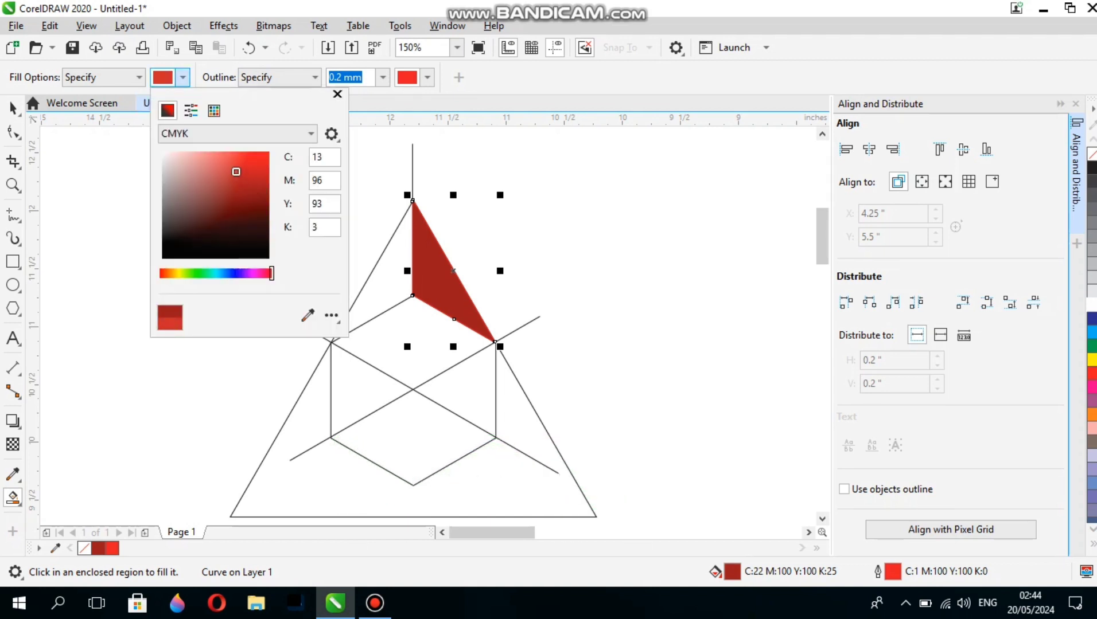
pyautogui.click(389, 276)
pyautogui.click(13, 109)
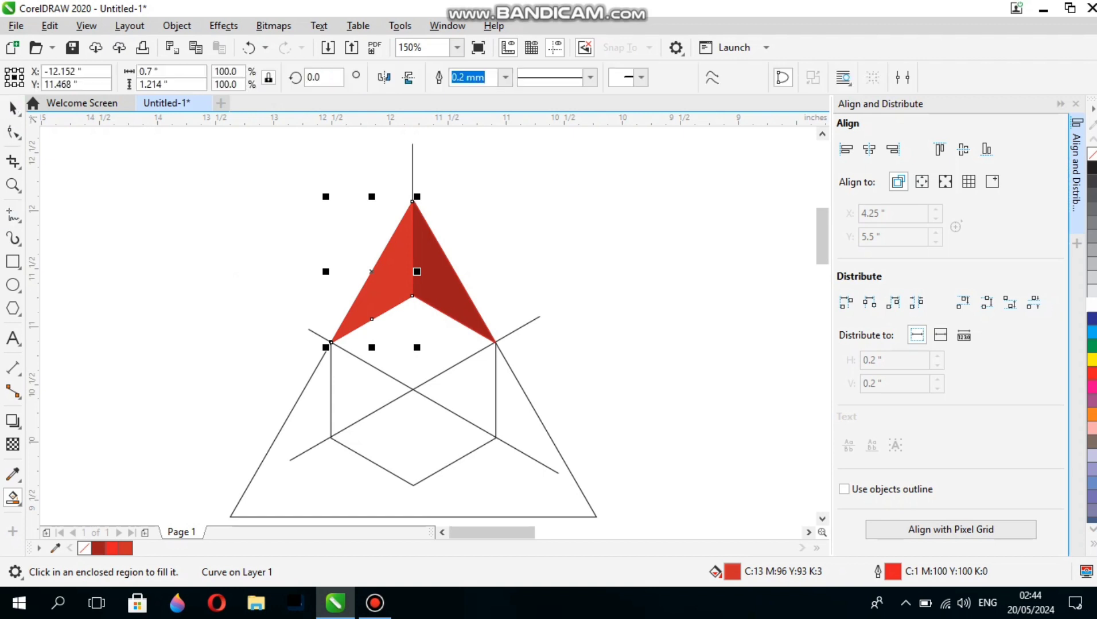
# Smart-fill the upper rhombus inside the hexagon with yellow C4 M0 Y100 K0.
pyautogui.click(12, 498)
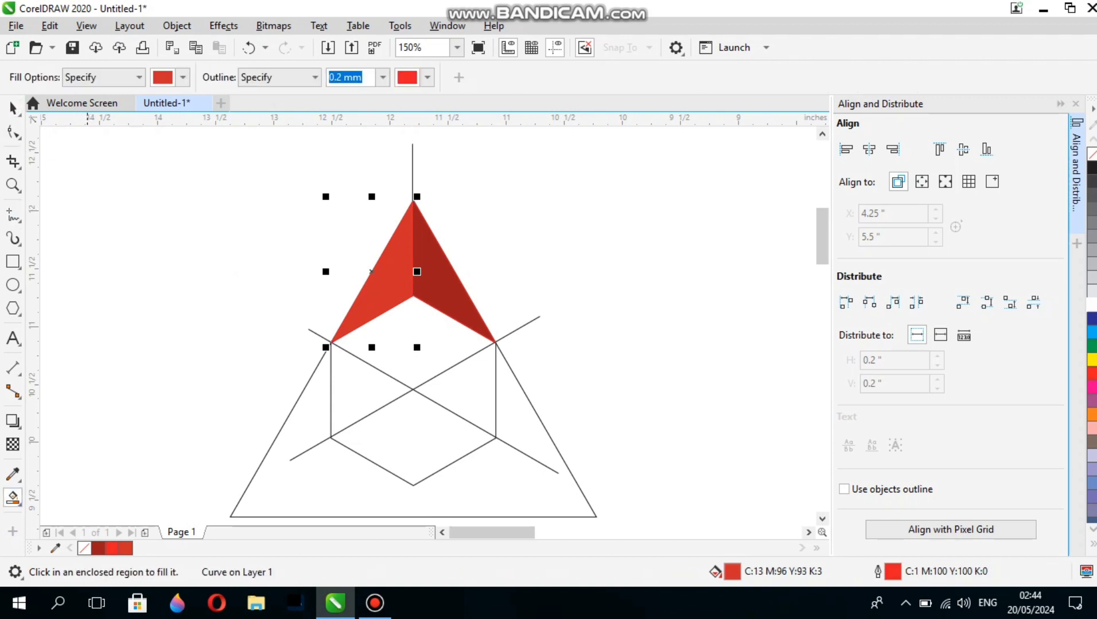
pyautogui.click(183, 77)
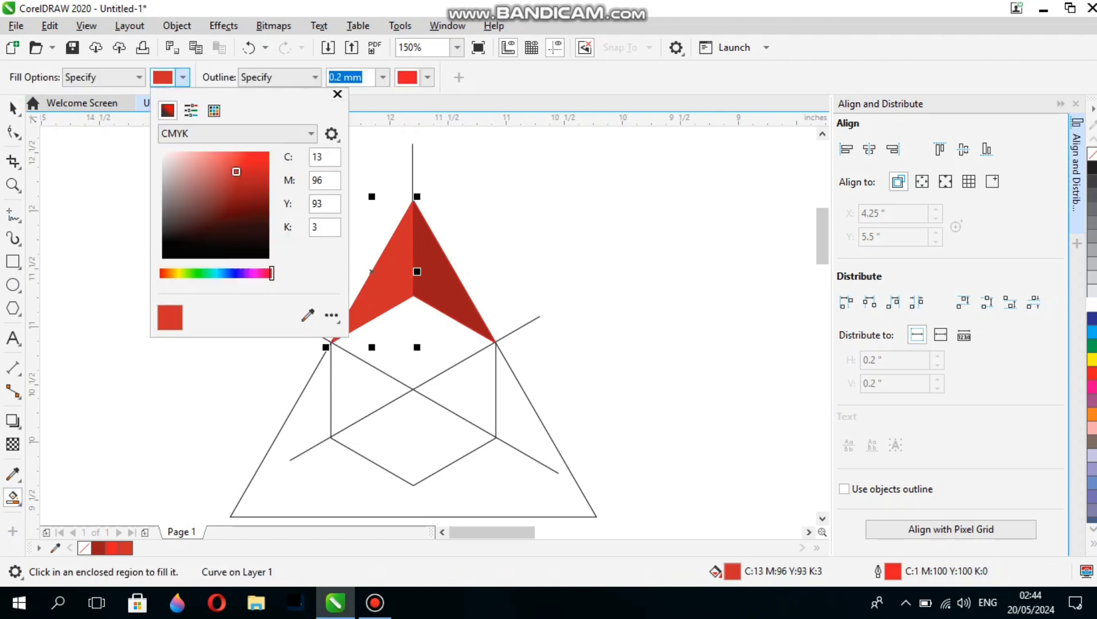
pyautogui.click(177, 274)
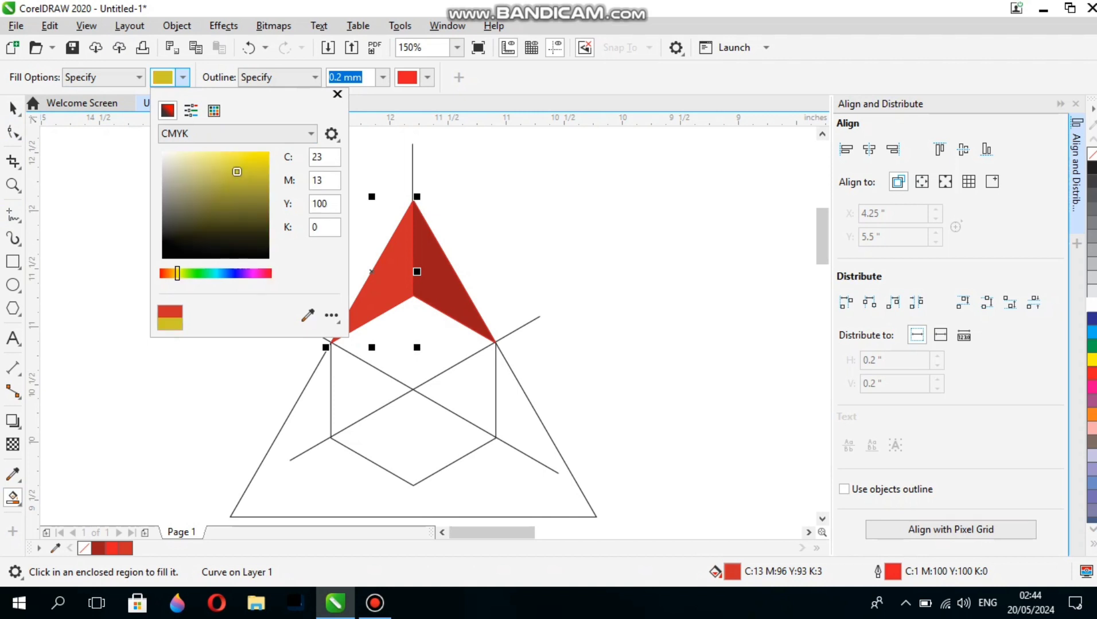
pyautogui.moveTo(237, 171); pyautogui.dragTo(269, 152)
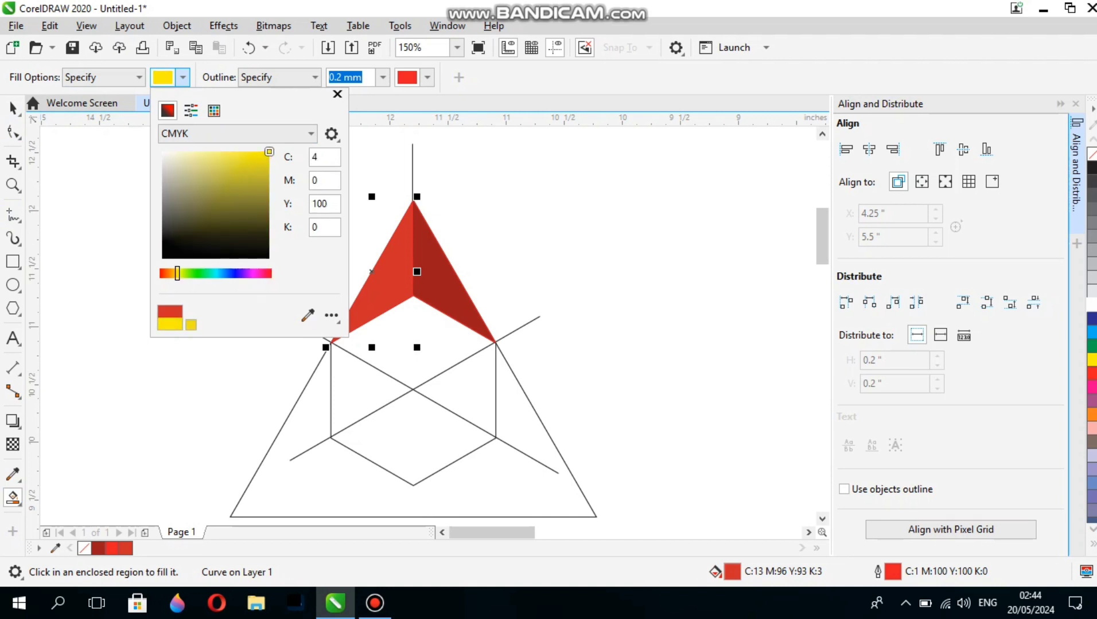
pyautogui.click(337, 93)
pyautogui.click(413, 344)
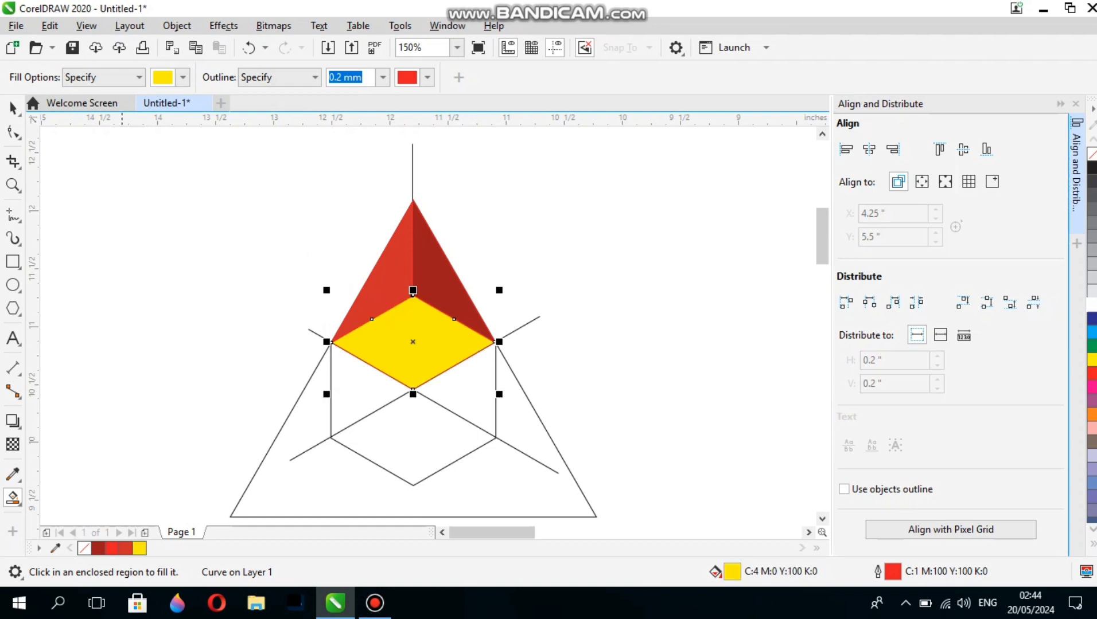
# Select the two red faces and the yellow rhombus together and move them left, clear of the construction lines.
pyautogui.click(13, 107)
pyautogui.click(372, 250)
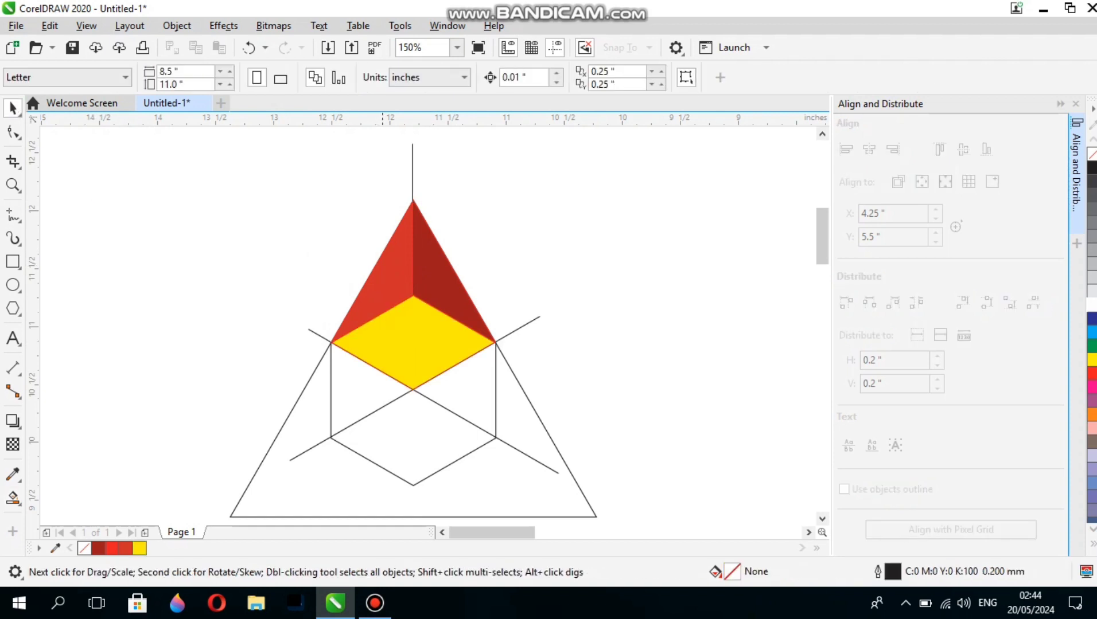
pyautogui.click(383, 290)
pyautogui.keyDown('shift'); pyautogui.click(453, 275); pyautogui.keyUp('shift')
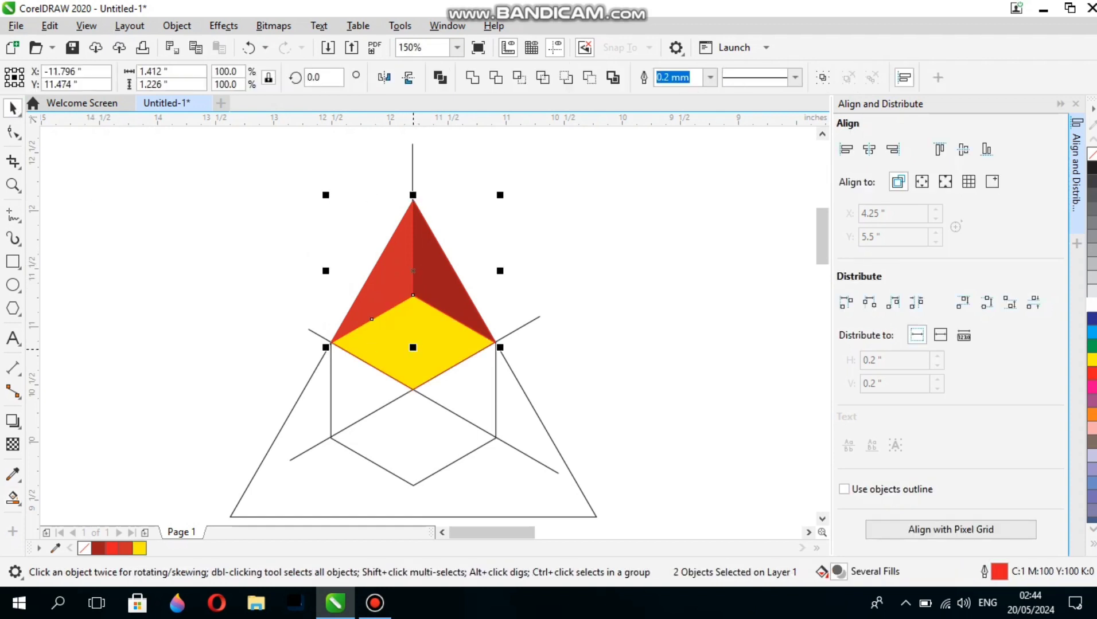
pyautogui.keyDown('shift'); pyautogui.click(413, 344); pyautogui.keyUp('shift')
pyautogui.moveTo(413, 295); pyautogui.dragTo(144, 260)
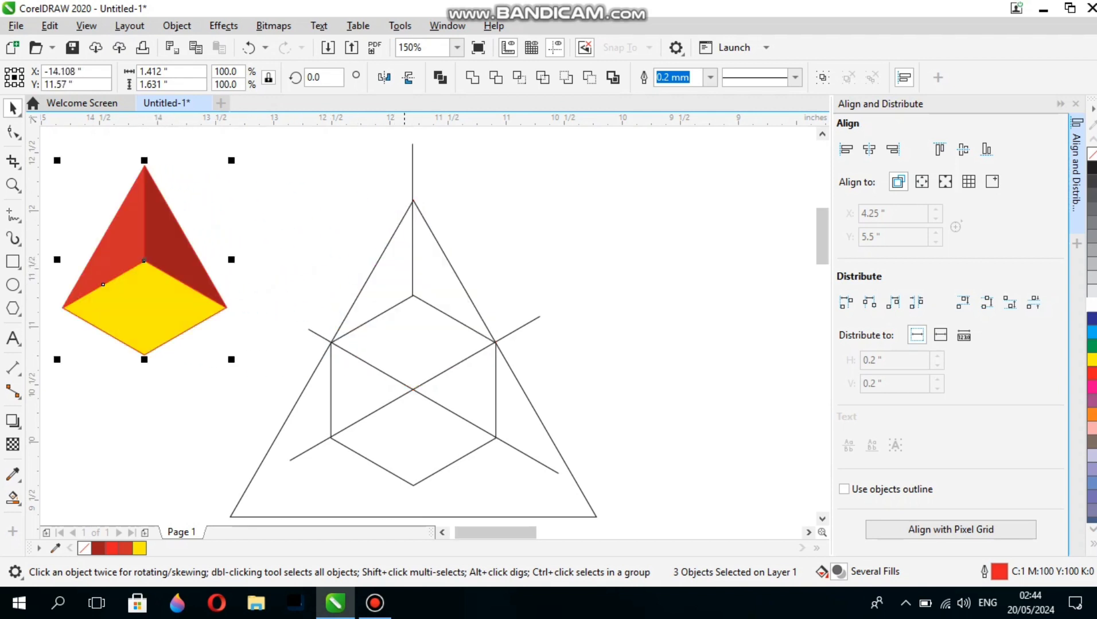
# Delete the leftover hexagon, straight lines and outer triangle.
pyautogui.click(272, 134)
pyautogui.moveTo(414, 373); pyautogui.dragTo(642, 487)
pyautogui.press('Delete')
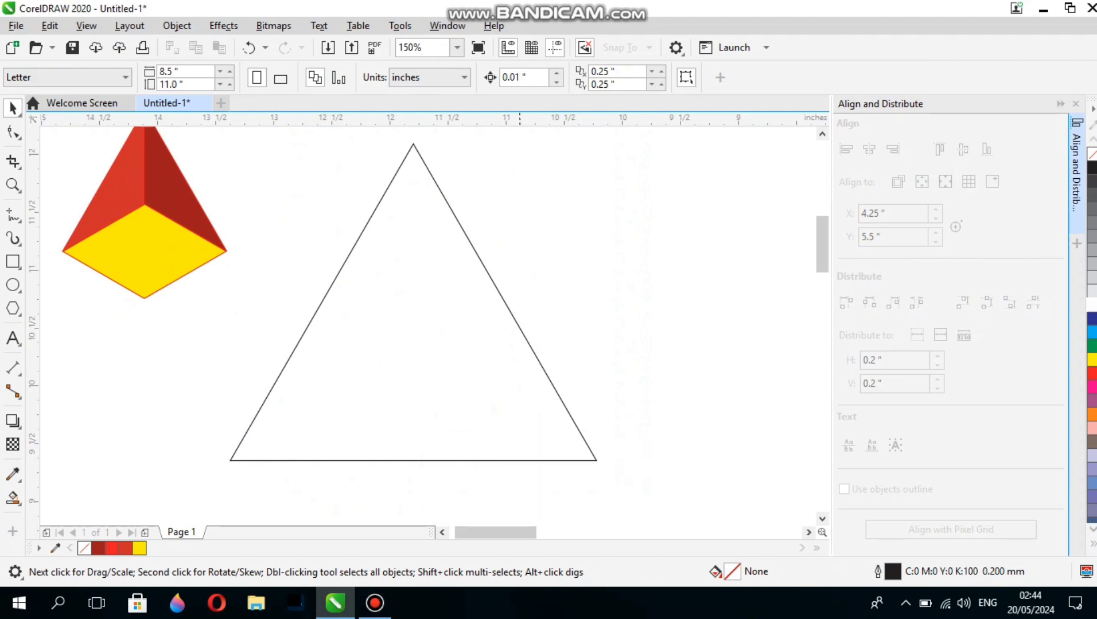
pyautogui.click(521, 330)
pyautogui.press('Delete')
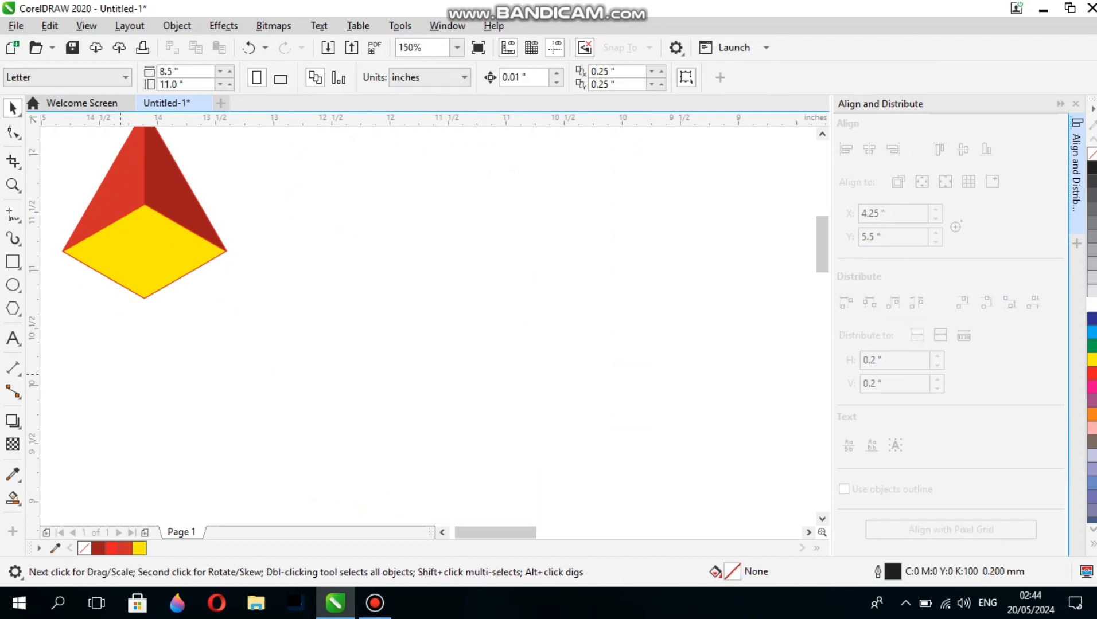
# Select all three colored shapes and move them to the middle of the empty drawing area.
pyautogui.click(113, 201)
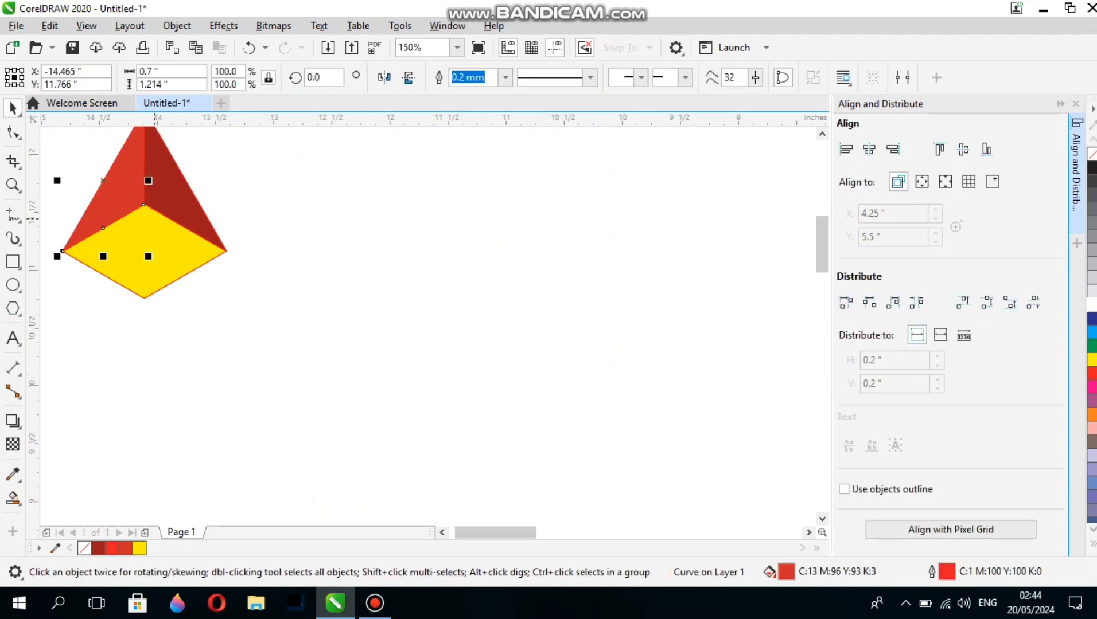
pyautogui.keyDown('shift'); pyautogui.click(168, 198); pyautogui.keyUp('shift')
pyautogui.keyDown('shift'); pyautogui.click(168, 247); pyautogui.keyUp('shift')
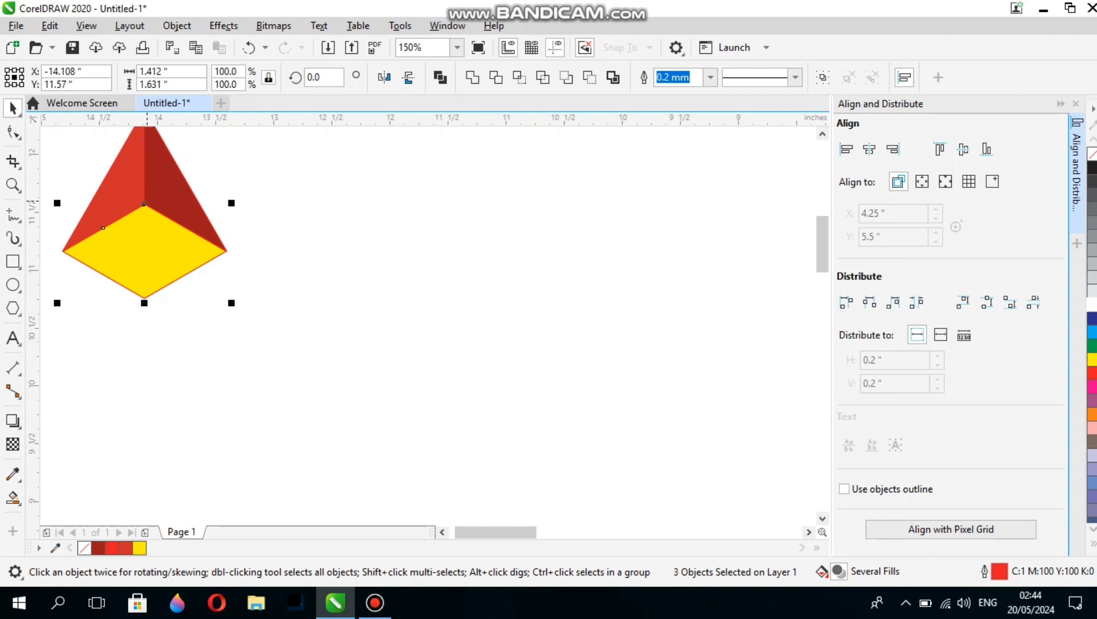
pyautogui.moveTo(147, 202); pyautogui.dragTo(390, 279)
pyautogui.moveTo(390, 307); pyautogui.dragTo(398, 299)
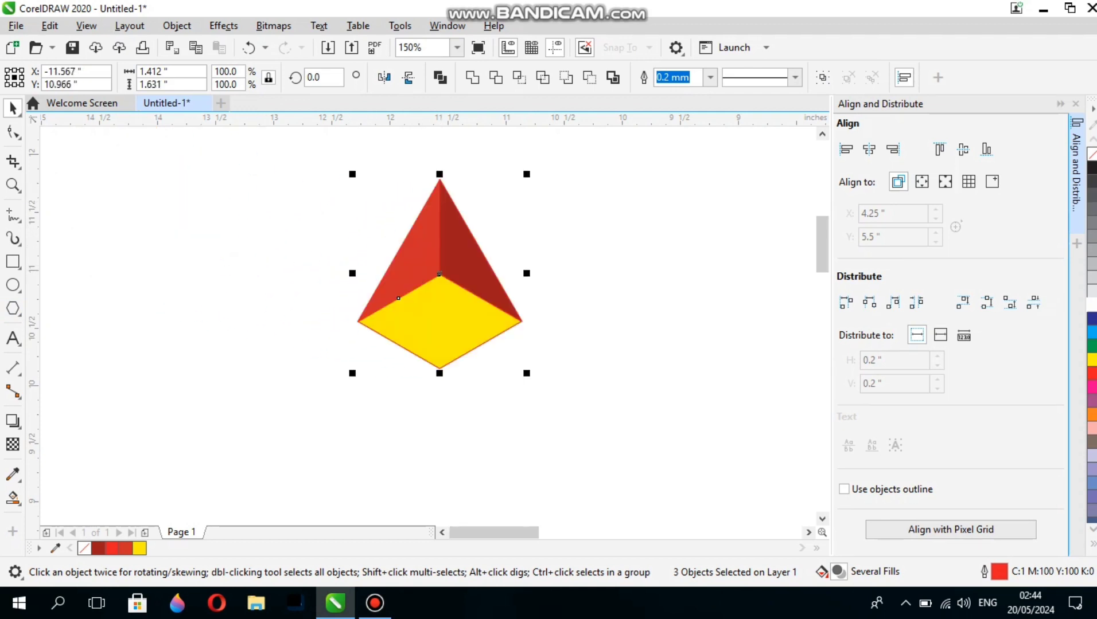
# Remove the outline from the three selected shapes by setting its width to None.
pyautogui.click(711, 78)
pyautogui.click(680, 94)
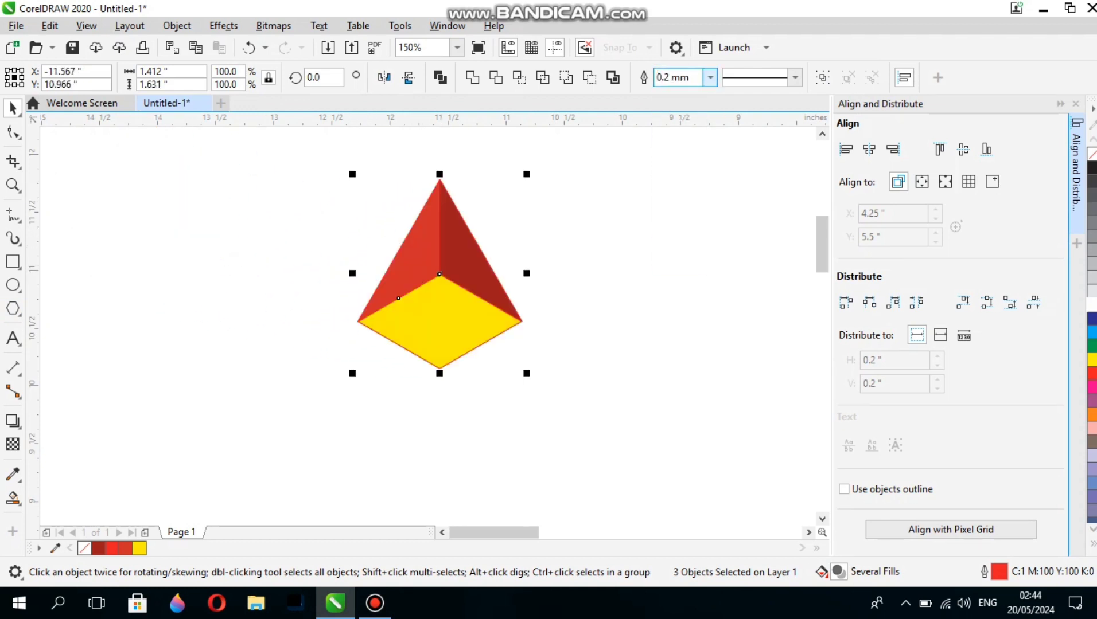
pyautogui.click(658, 271)
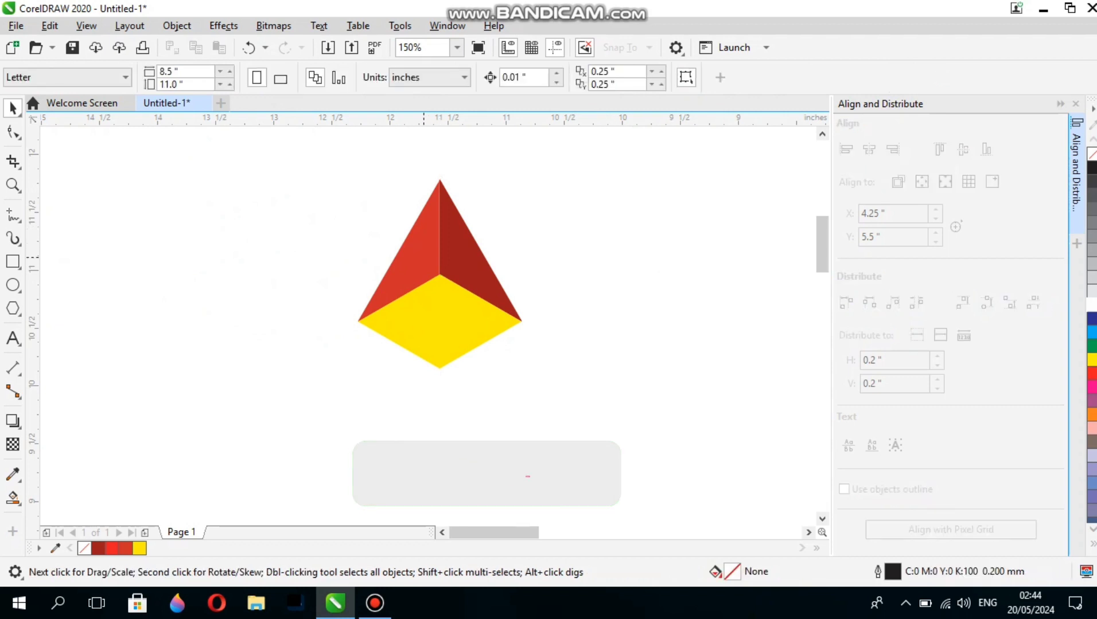
# Apply an interactive fountain fill to the yellow rhombus, running straight down from near its top corner to below its bottom corner.
pyautogui.click(424, 333)
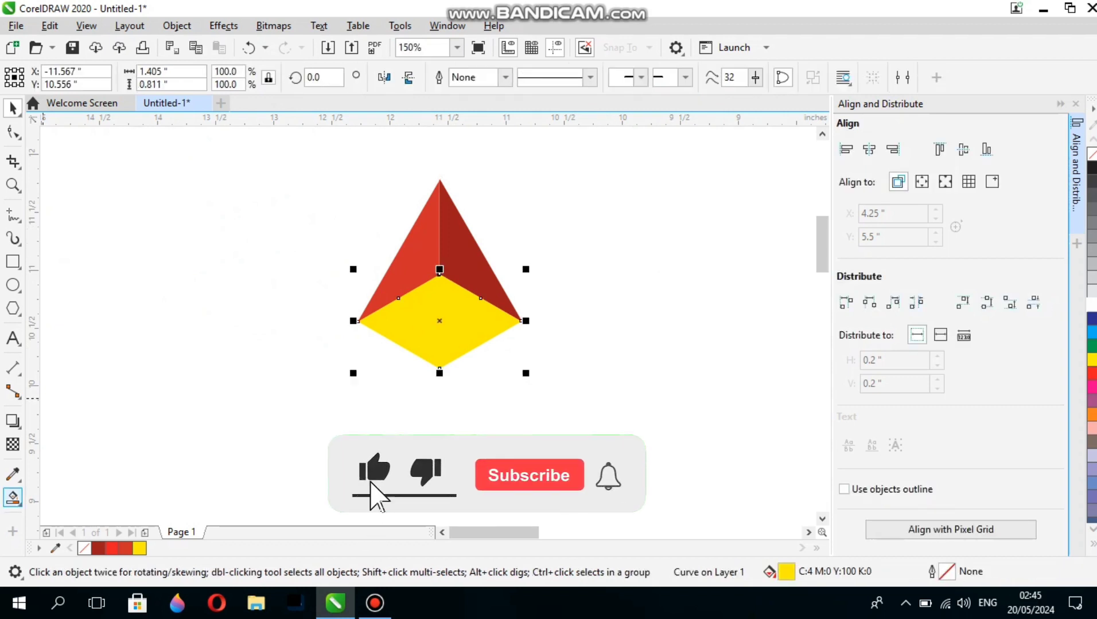
pyautogui.click(12, 497)
pyautogui.click(68, 497)
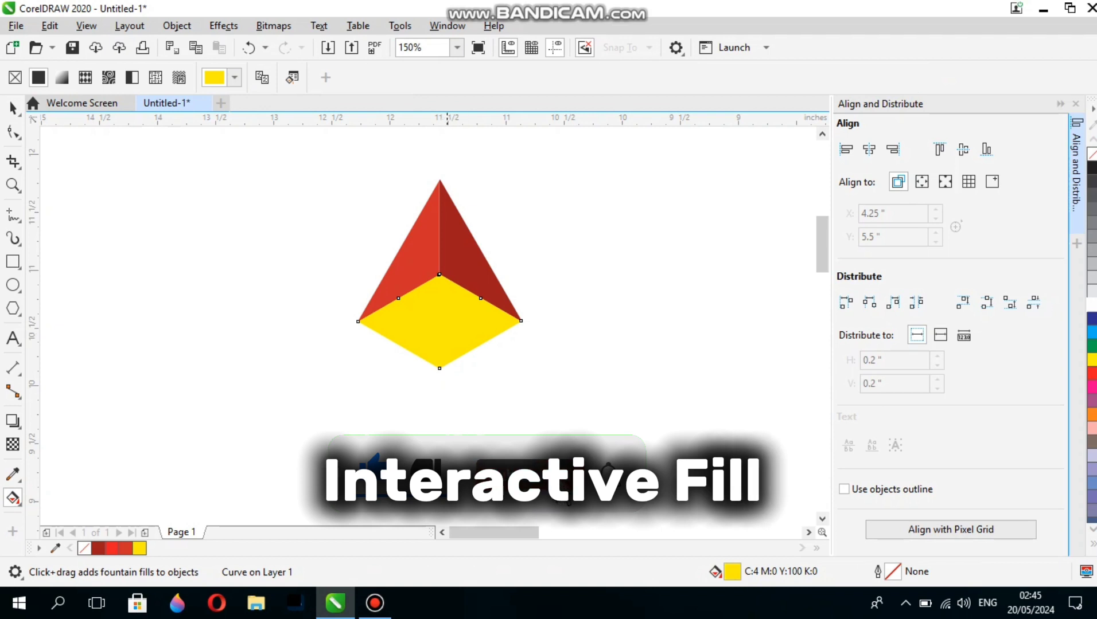
pyautogui.moveTo(441, 296); pyautogui.dragTo(442, 434)
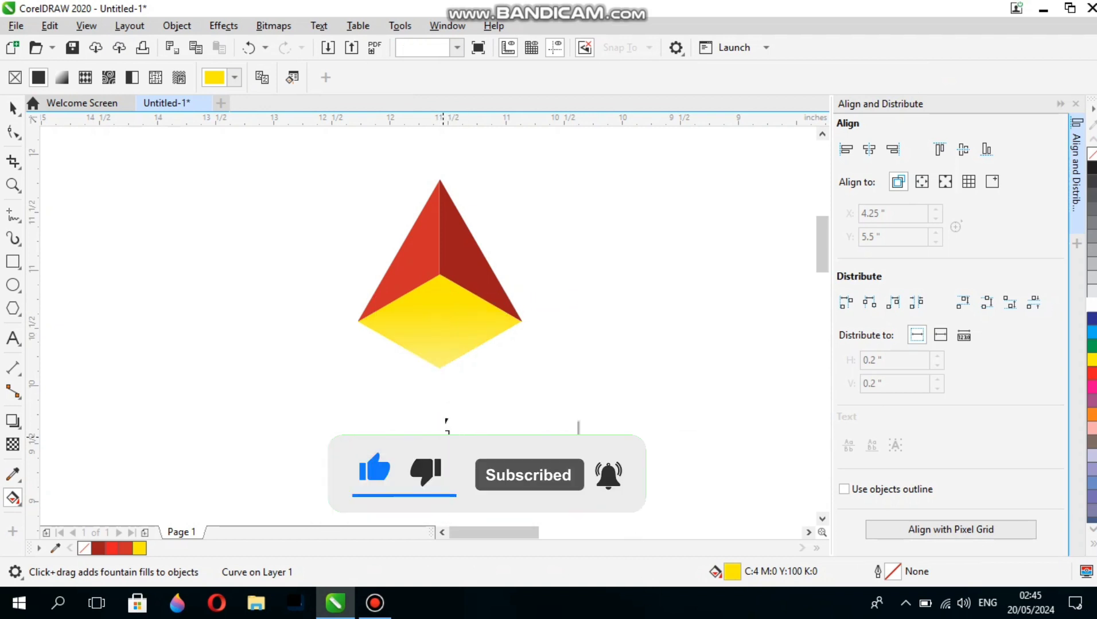
# Set the end color of the rhombus's gradient to black (#000000) and shift the gradient midpoint slightly up.
pyautogui.click(483, 426)
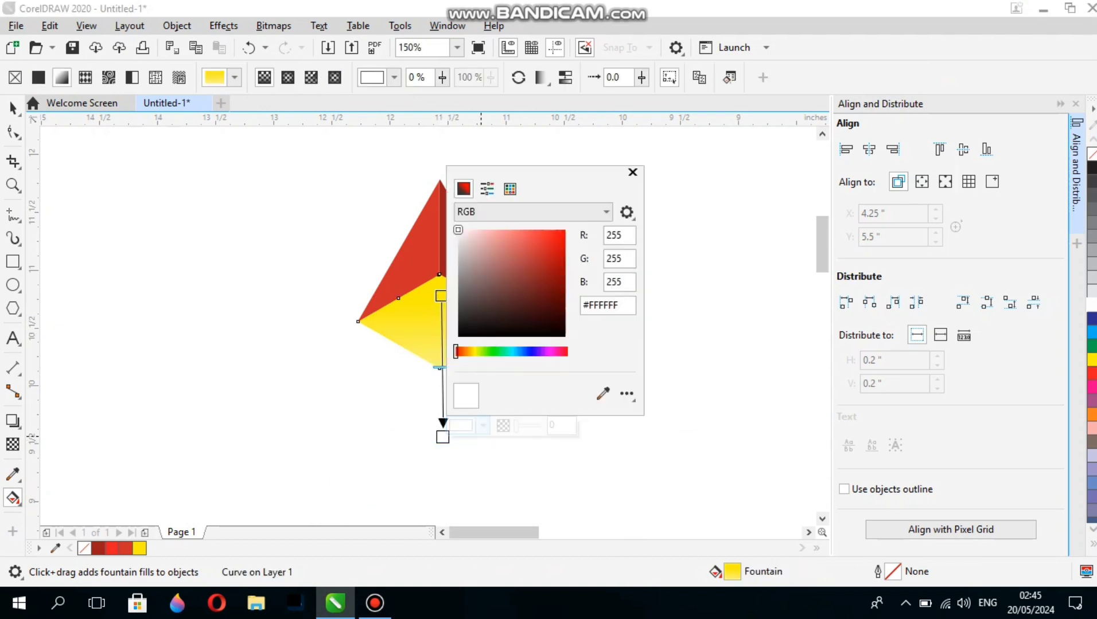
pyautogui.click(556, 335)
pyautogui.click(562, 337)
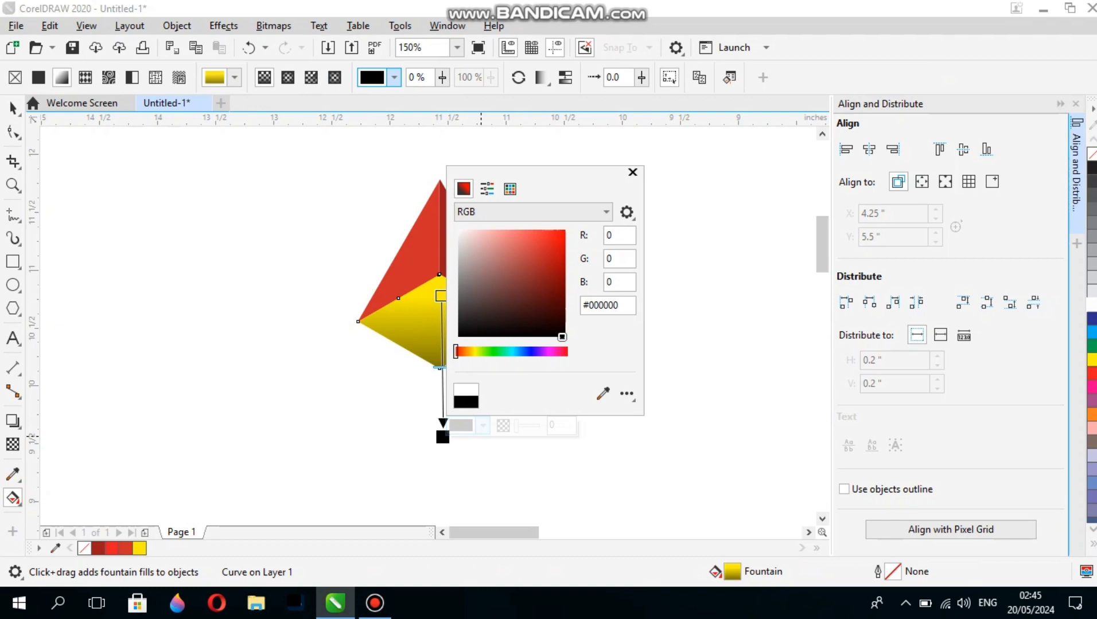
pyautogui.click(754, 346)
pyautogui.moveTo(442, 367)
pyautogui.mouseDown()
pyautogui.moveTo(442, 340)
pyautogui.moveTo(442, 355)
pyautogui.mouseUp()
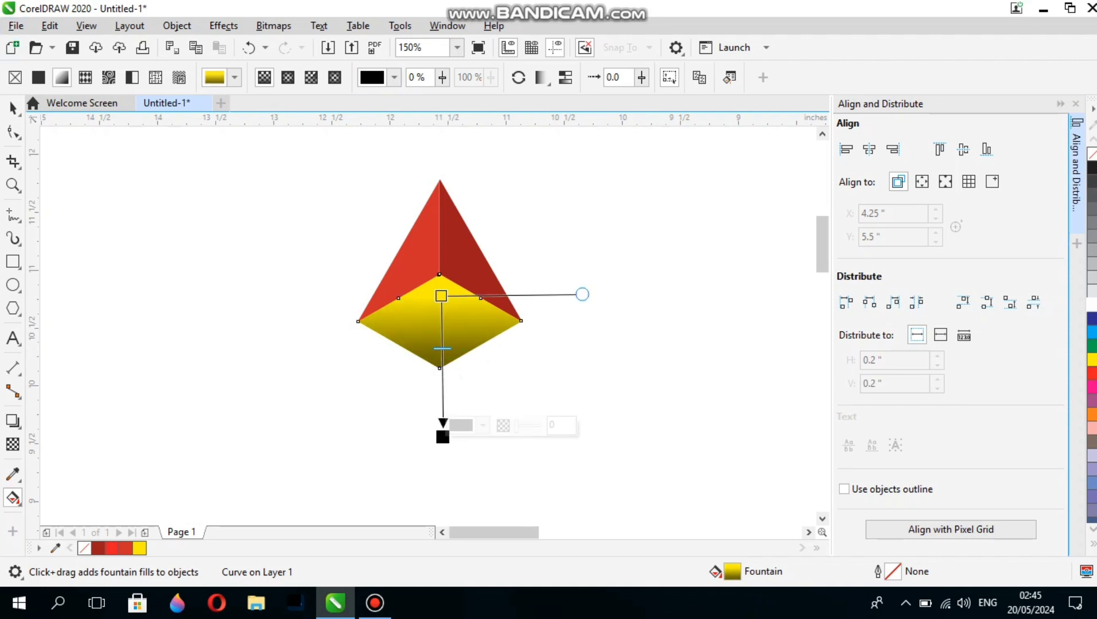
# Select the two red triangles together with the yellow gradient rhombus and group the three shapes.
pyautogui.click(13, 108)
pyautogui.press('Escape')
pyautogui.click(400, 273)
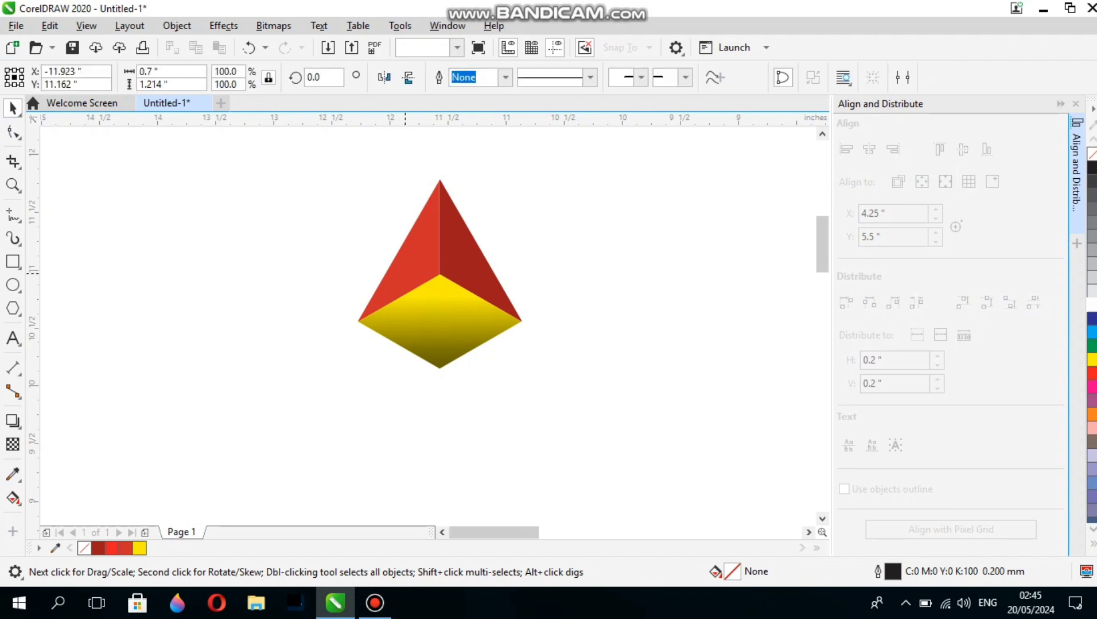
pyautogui.keyDown('shift'); pyautogui.click(468, 261); pyautogui.keyUp('shift')
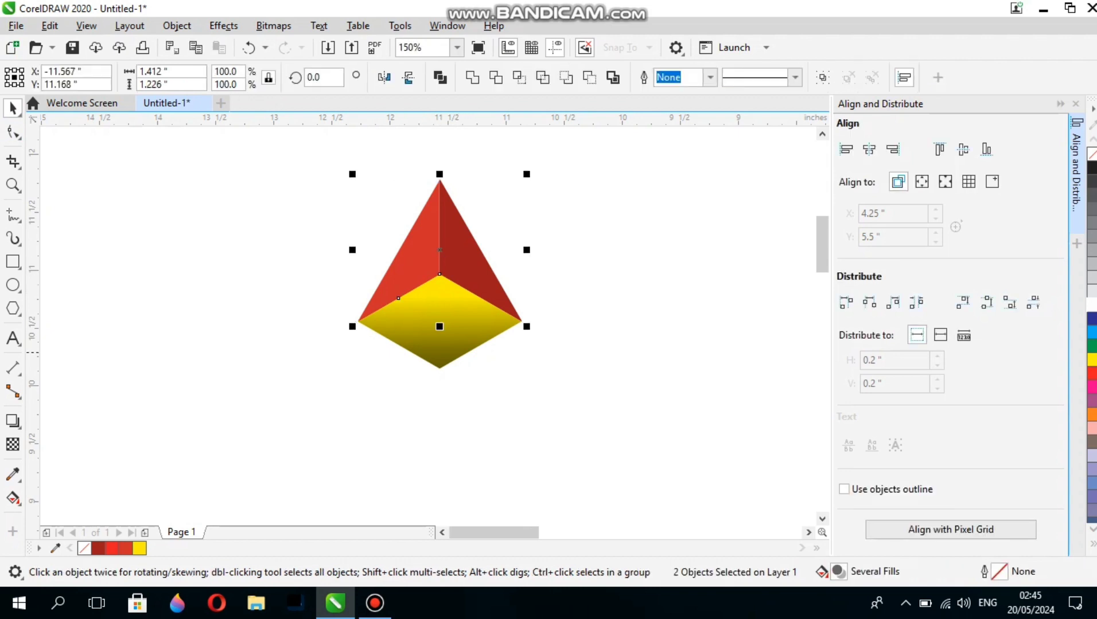
pyautogui.hotkey('ctrl', 'g')
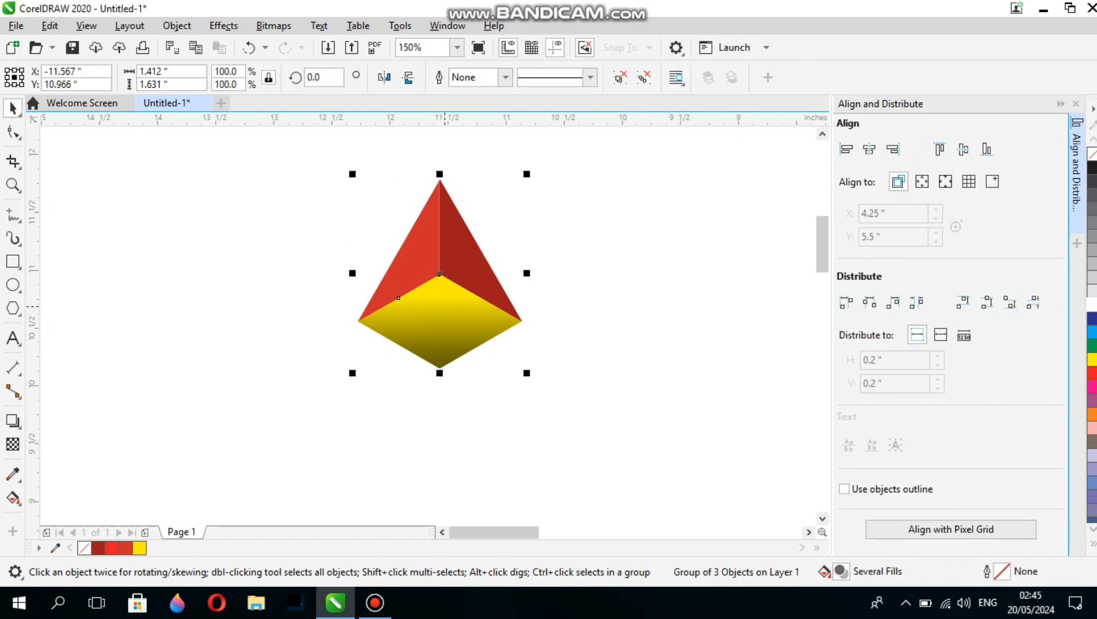
# Rotate a copy of the group to 240° about the rhombus's bottom corner, and repeat the duplication once to complete the large triangle.
pyautogui.click(398, 298)
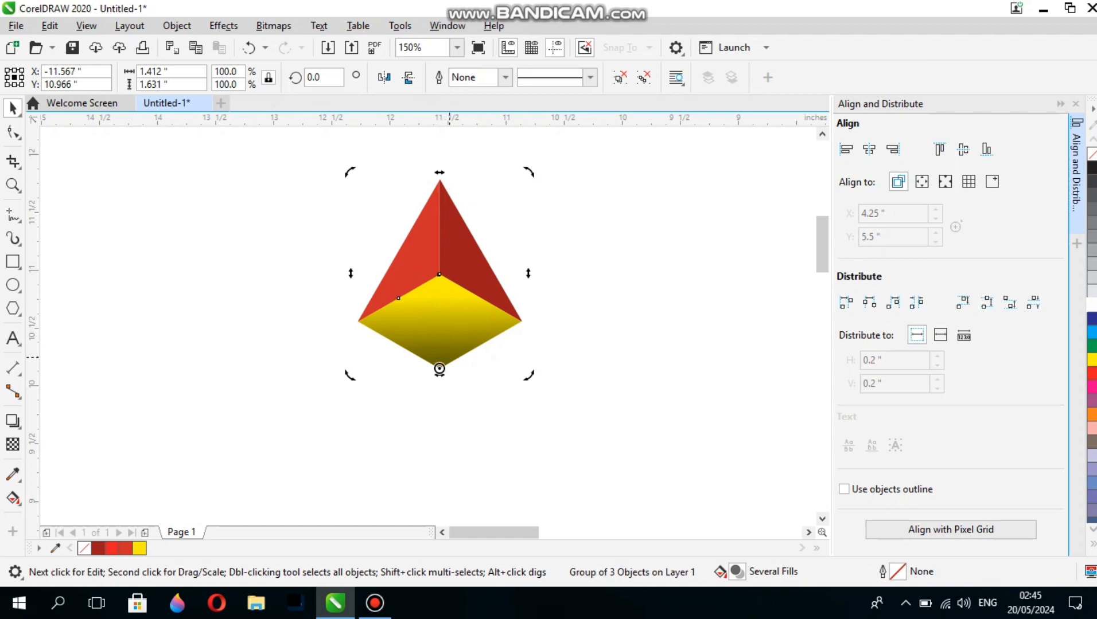
pyautogui.moveTo(528, 172); pyautogui.dragTo(625, 565)
pyautogui.rightClick(625, 565)
pyautogui.press('Escape')
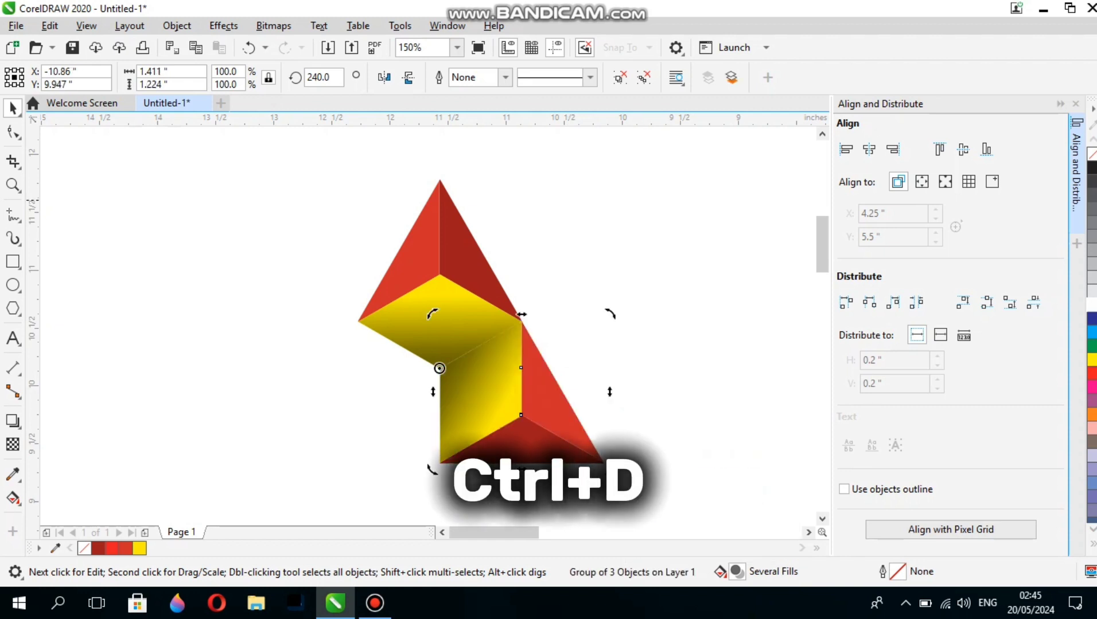
pyautogui.hotkey('ctrl', 'd')
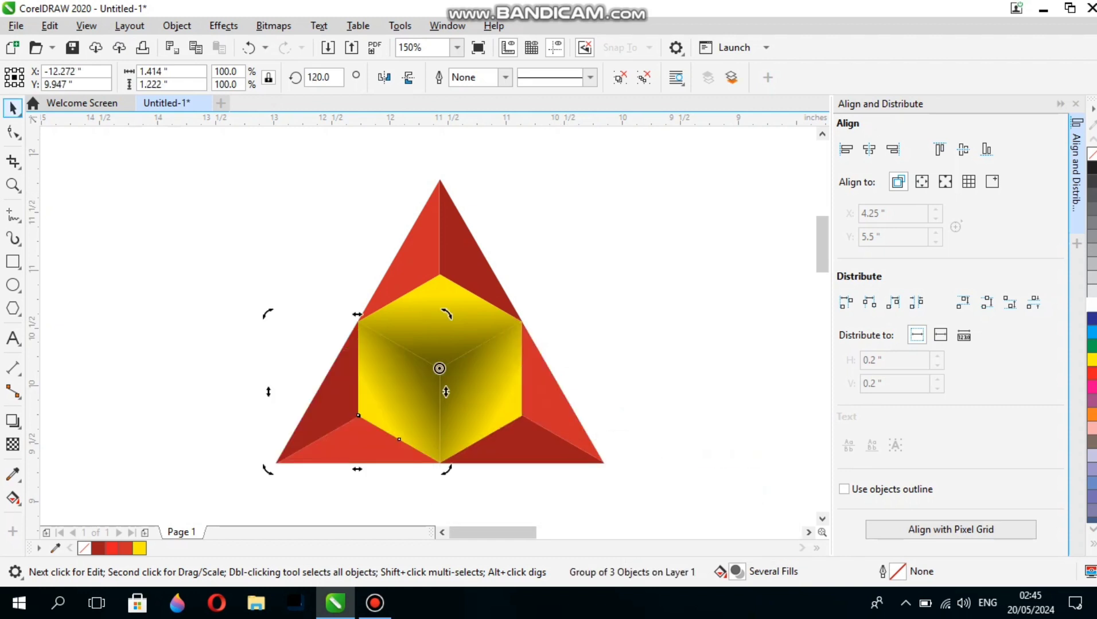
pyautogui.press('Escape')
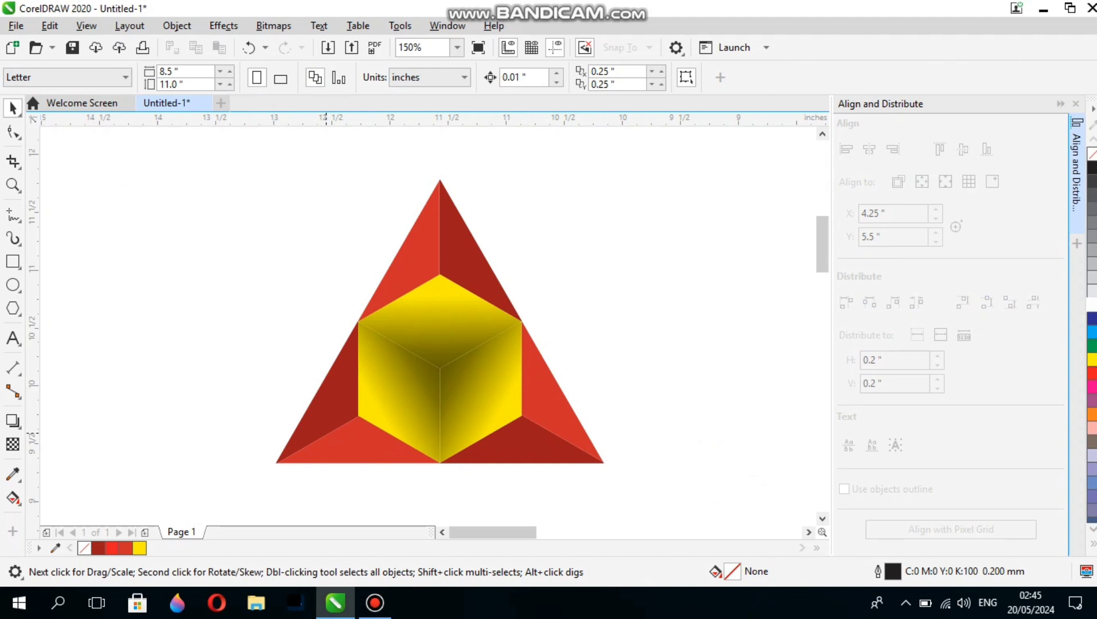
# Select all three rotated sections of the triangle logo and group them into one object.
pyautogui.click(326, 433)
pyautogui.keyDown('shift'); pyautogui.click(500, 446); pyautogui.keyUp('shift')
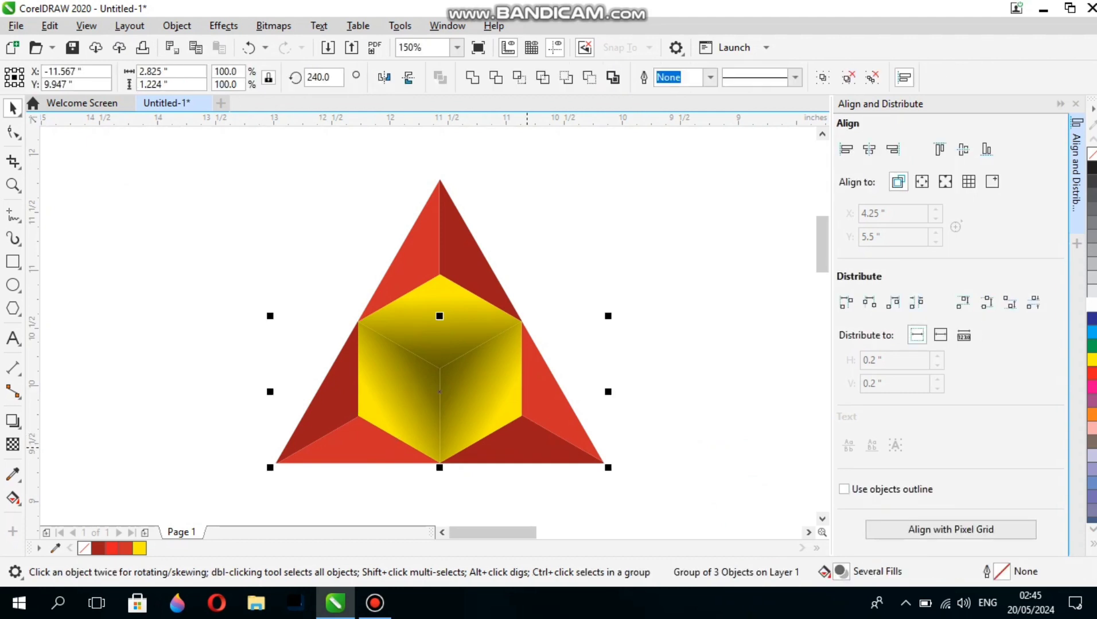
pyautogui.keyDown('shift'); pyautogui.click(476, 251); pyautogui.keyUp('shift')
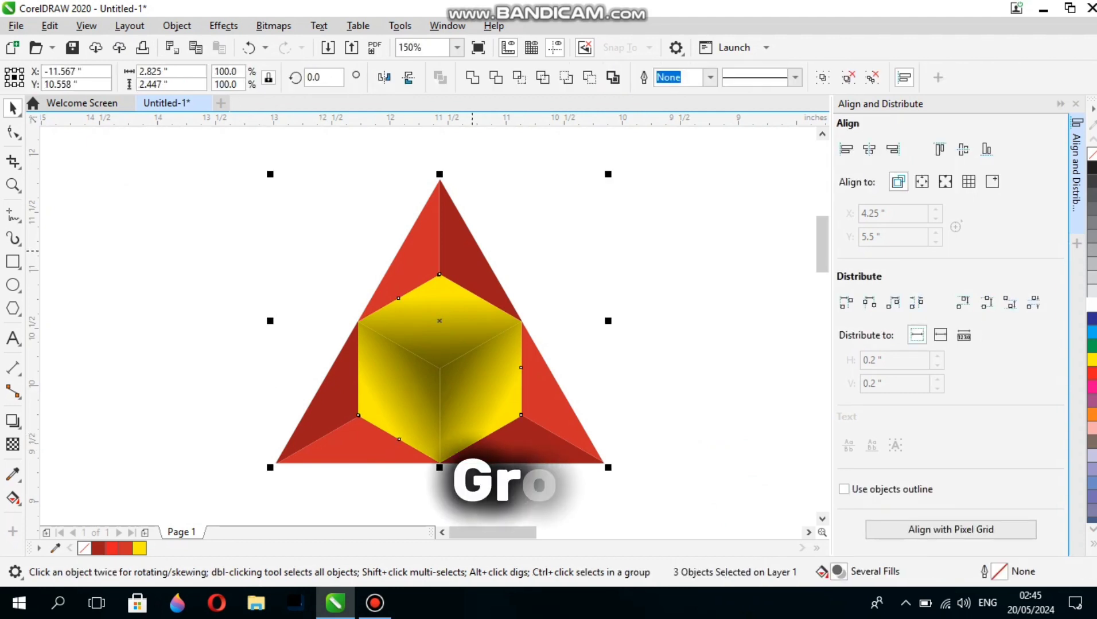
pyautogui.hotkey('ctrl', 'g')
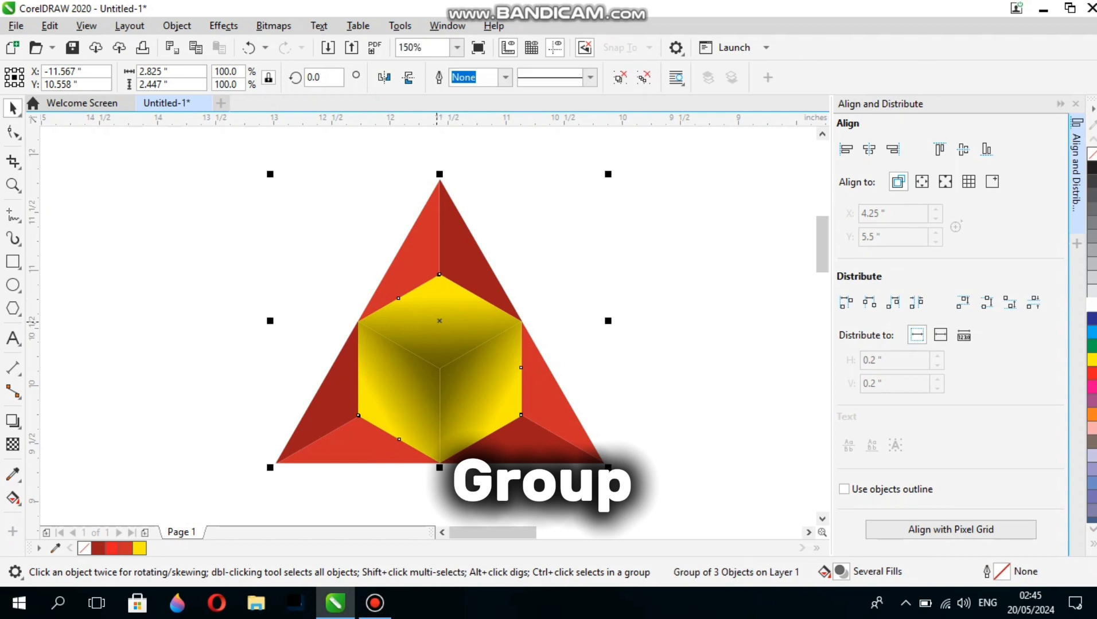
# Shift the grouped logo slightly down and to the left, scale it about its center to about 70%, and deselect it.
pyautogui.moveTo(437, 322)
pyautogui.mouseDown()
pyautogui.moveTo(366, 300)
pyautogui.moveTo(444, 303)
pyautogui.mouseUp()
pyautogui.moveTo(442, 305); pyautogui.dragTo(446, 343)
pyautogui.moveTo(440, 336)
pyautogui.mouseDown()
pyautogui.moveTo(370, 308)
pyautogui.moveTo(414, 308)
pyautogui.moveTo(433, 330)
pyautogui.mouseUp()
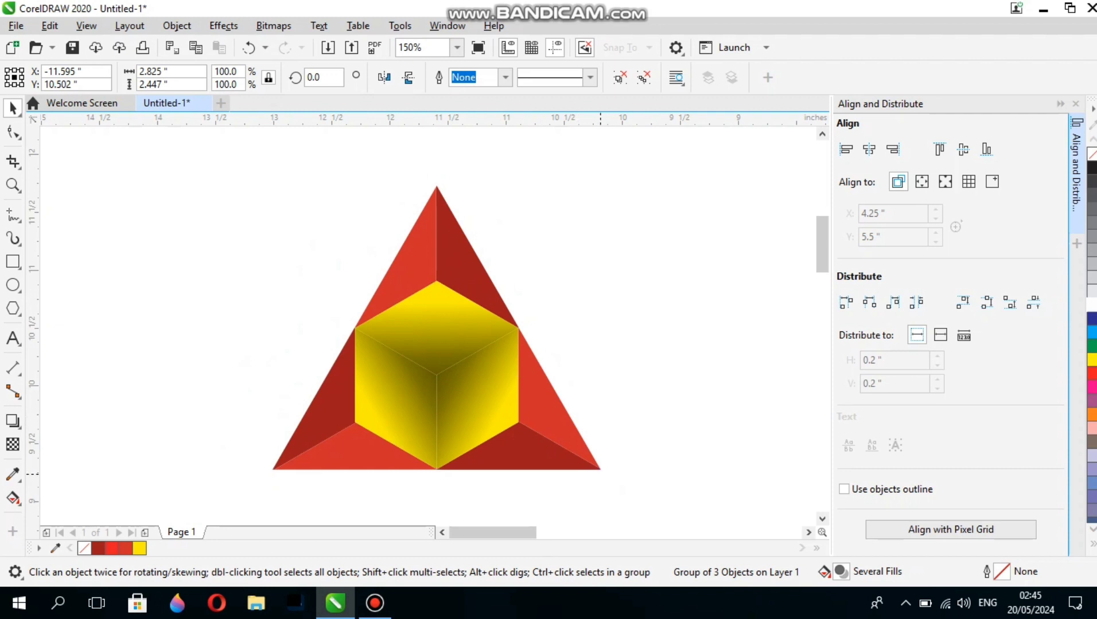
pyautogui.moveTo(604, 475); pyautogui.dragTo(556, 432)
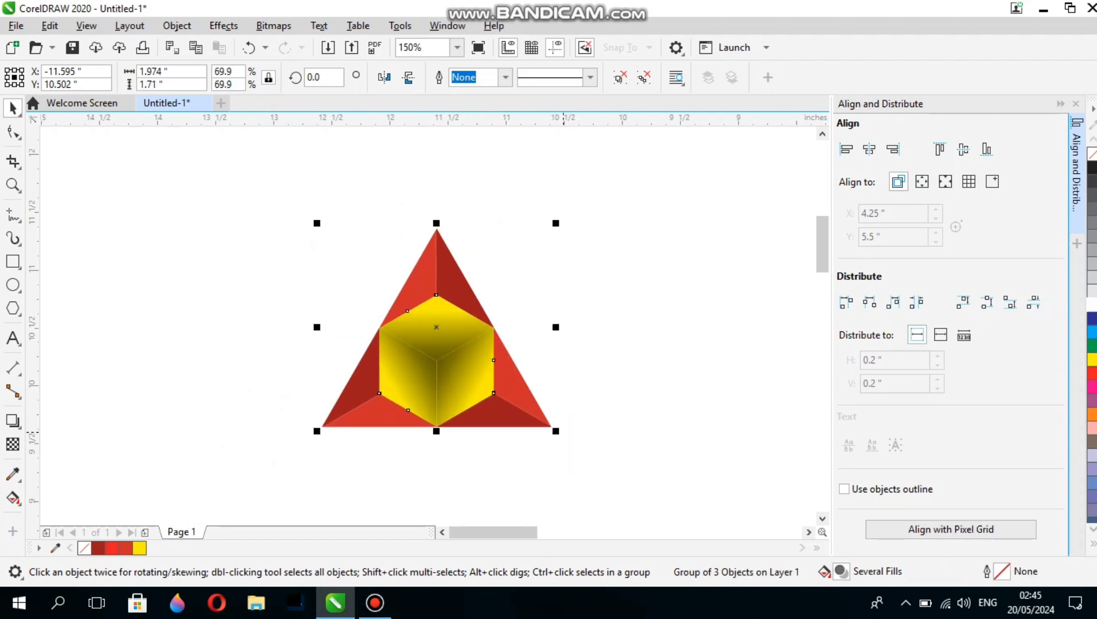
pyautogui.press('Escape')
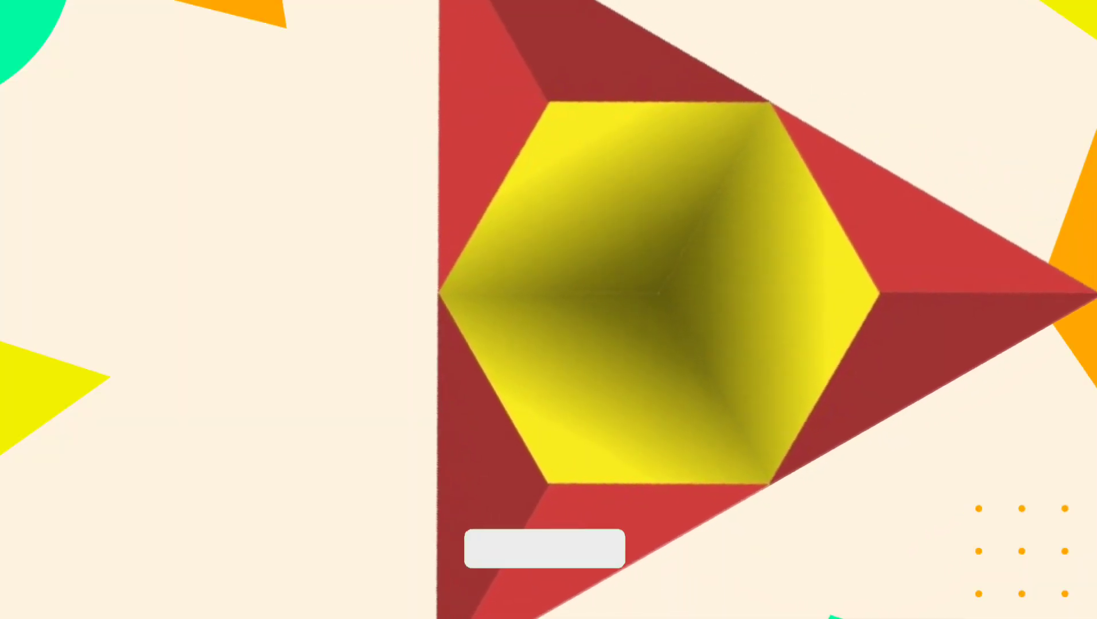